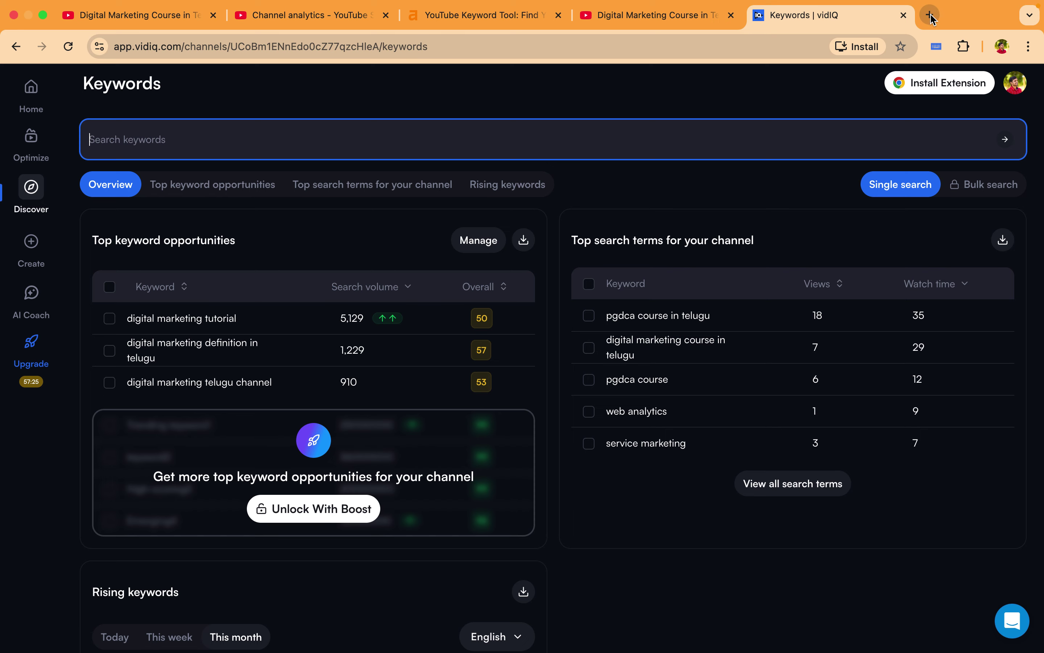
- From the Digital Marketing Course in Telugu channel page, open the YouTube home page in a new tab and switch to it
{"action": "left_click", "coordinate": [646, 16]}
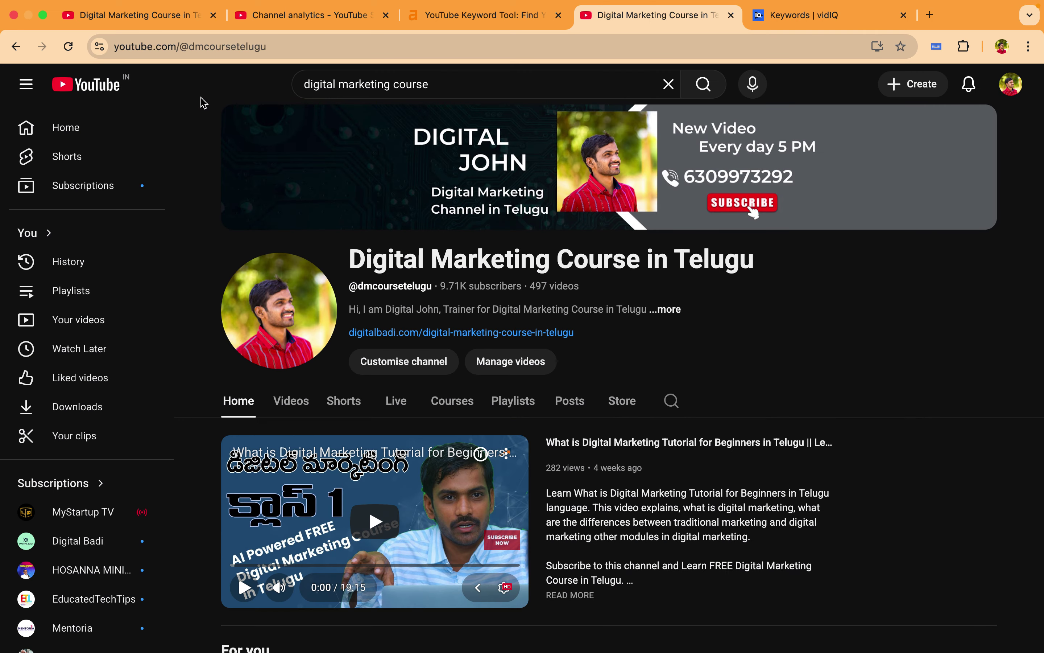
{"action": "right_click", "coordinate": [111, 95]}
{"action": "left_click", "coordinate": [129, 98]}
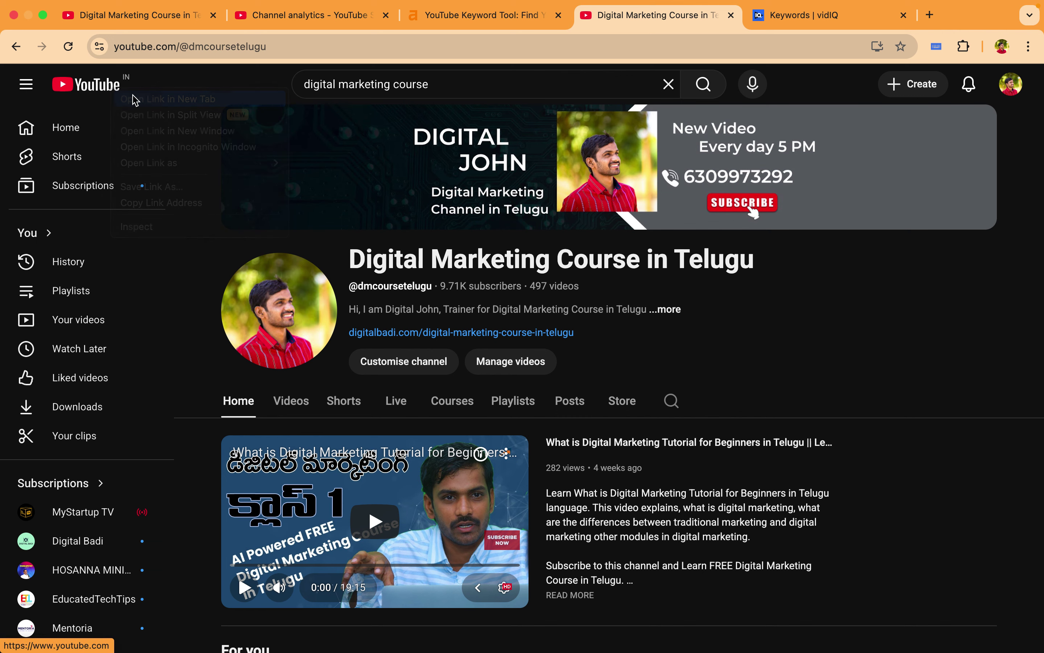
{"action": "left_click", "coordinate": [692, 19]}
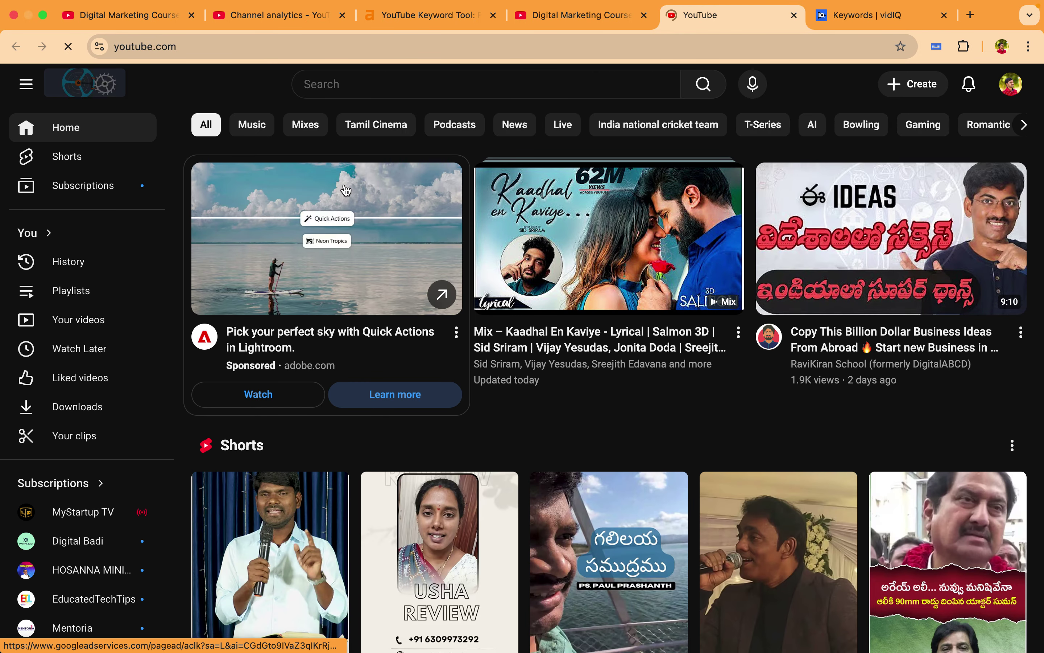
- Look over the past search suggestions and browse the recommended videos and Shorts in the YouTube home feed
{"action": "left_click", "coordinate": [340, 84]}
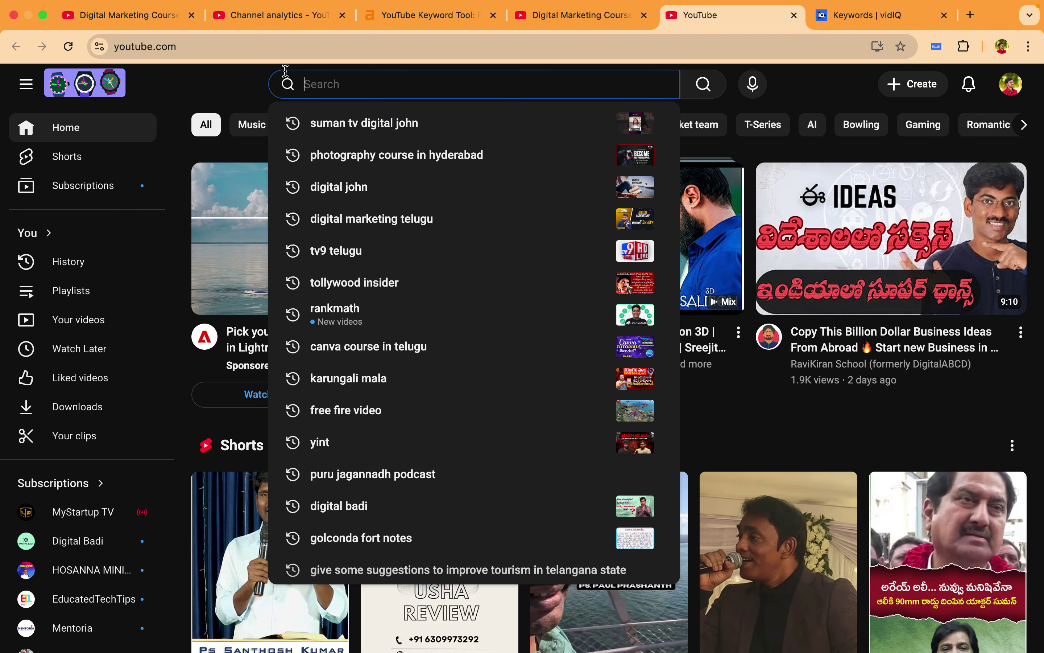
{"action": "left_click", "coordinate": [248, 76]}
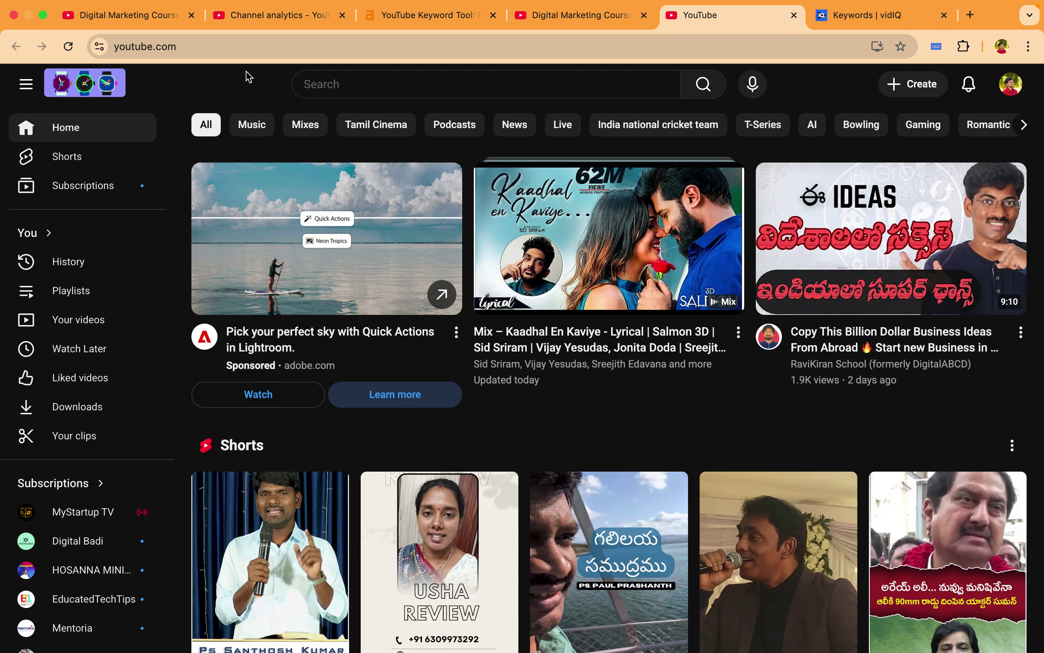
{"action": "scroll", "coordinate": [248, 76], "scroll_direction": "down", "scroll_amount": 3}
{"action": "scroll", "coordinate": [258, 343], "scroll_direction": "down", "scroll_amount": 10}
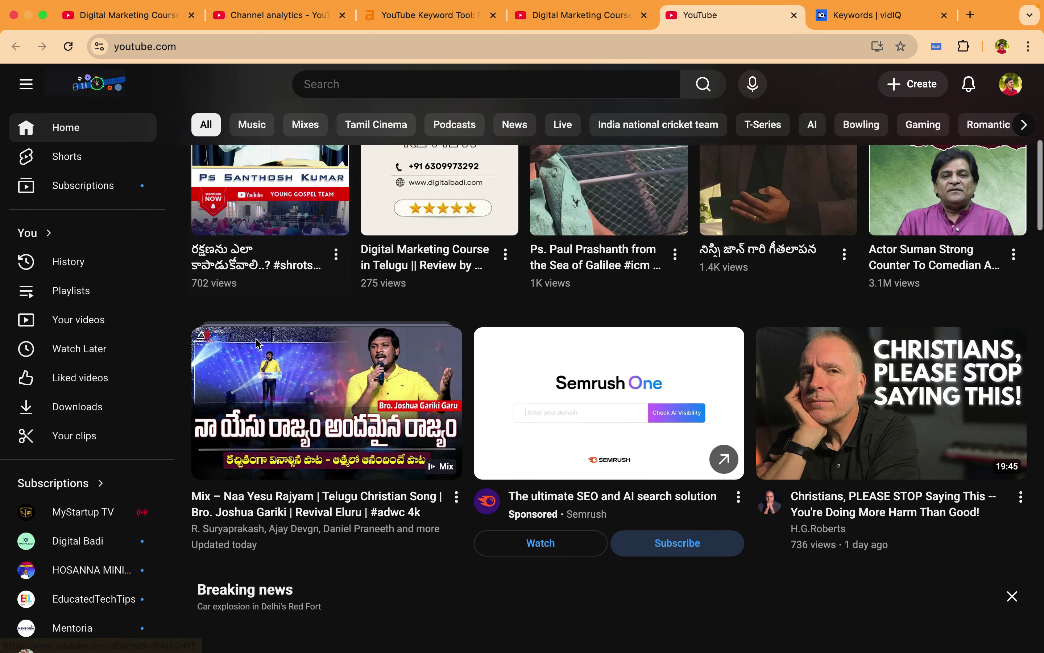
{"action": "scroll", "coordinate": [257, 343], "scroll_direction": "down", "scroll_amount": 7}
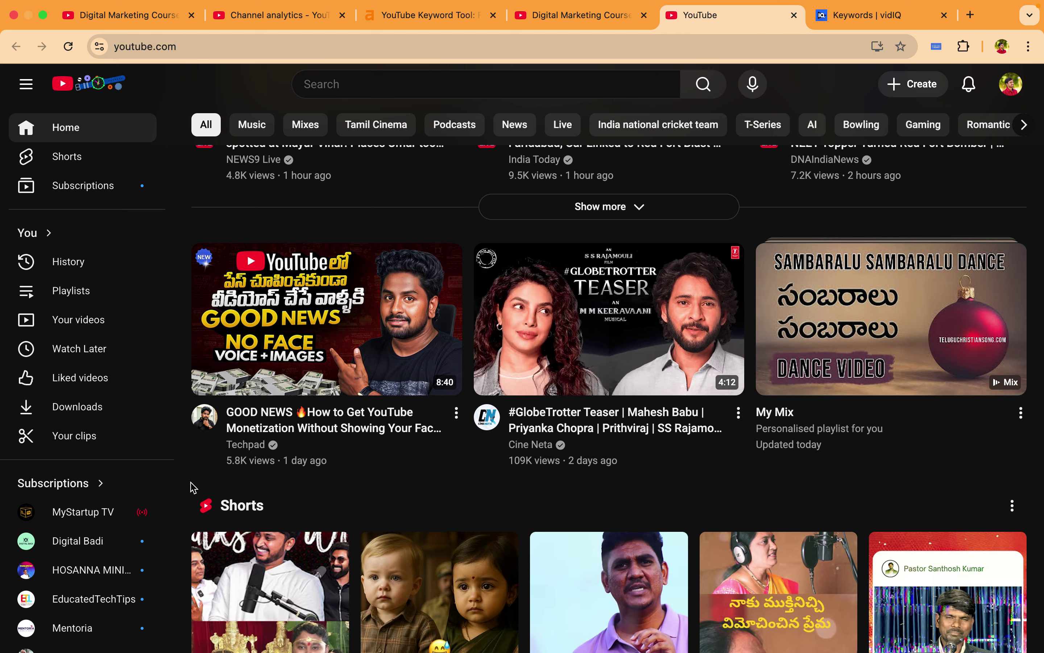
{"action": "scroll", "coordinate": [193, 487], "scroll_direction": "up", "scroll_amount": 10}
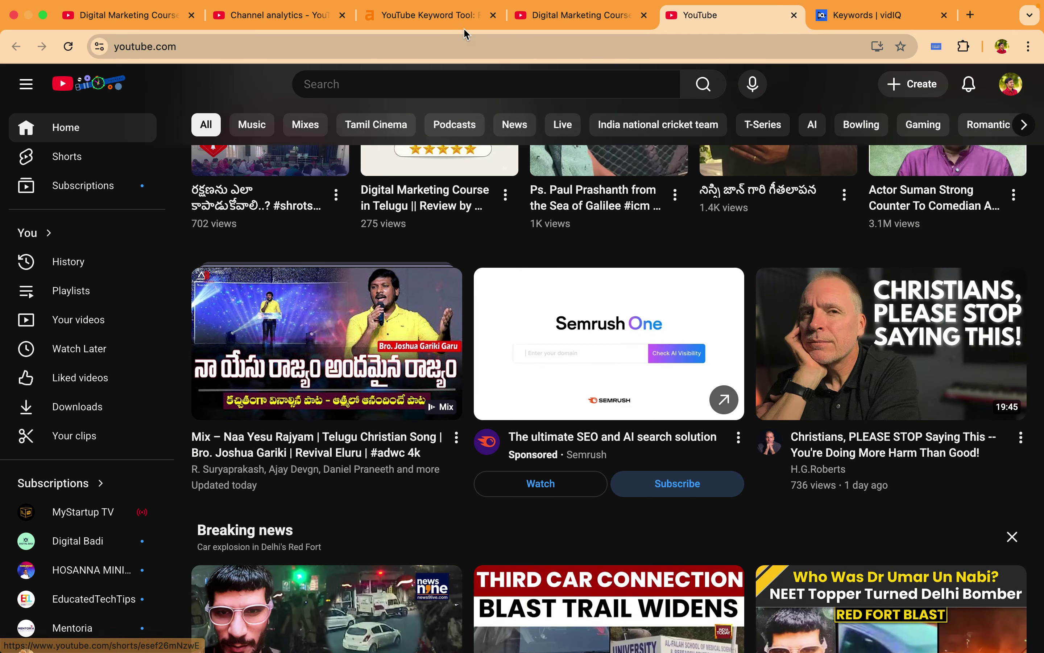
- Switch to the Ahrefs YouTube Keyword Tool, read the notice under the keyword field and follow its link to the Keyword Generator
{"action": "left_click", "coordinate": [443, 15]}
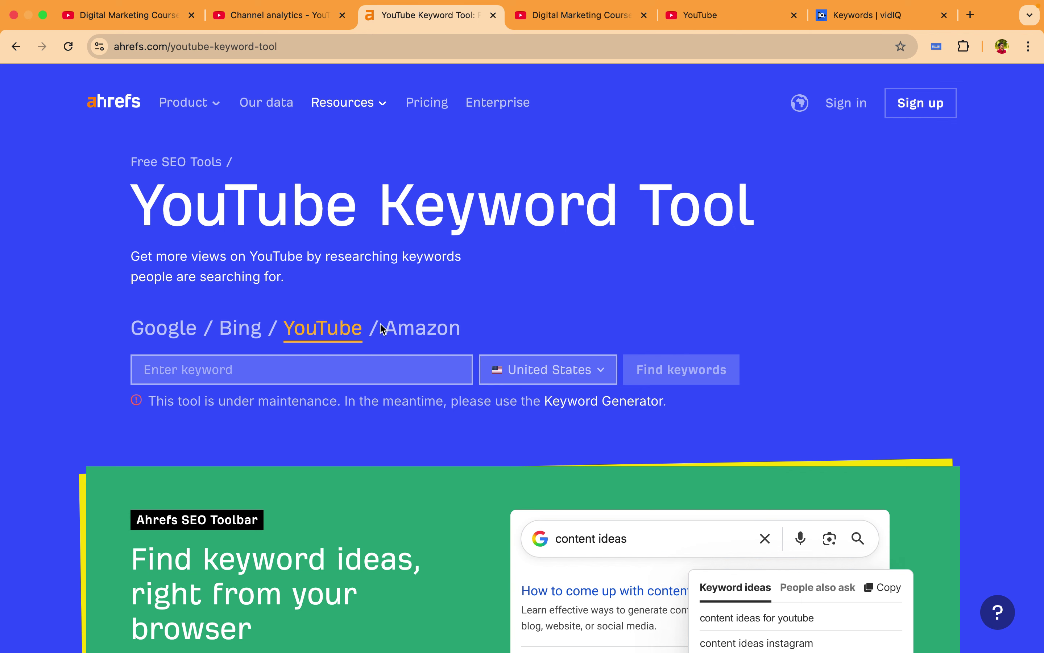
{"action": "scroll", "coordinate": [387, 324], "scroll_direction": "down", "scroll_amount": 2}
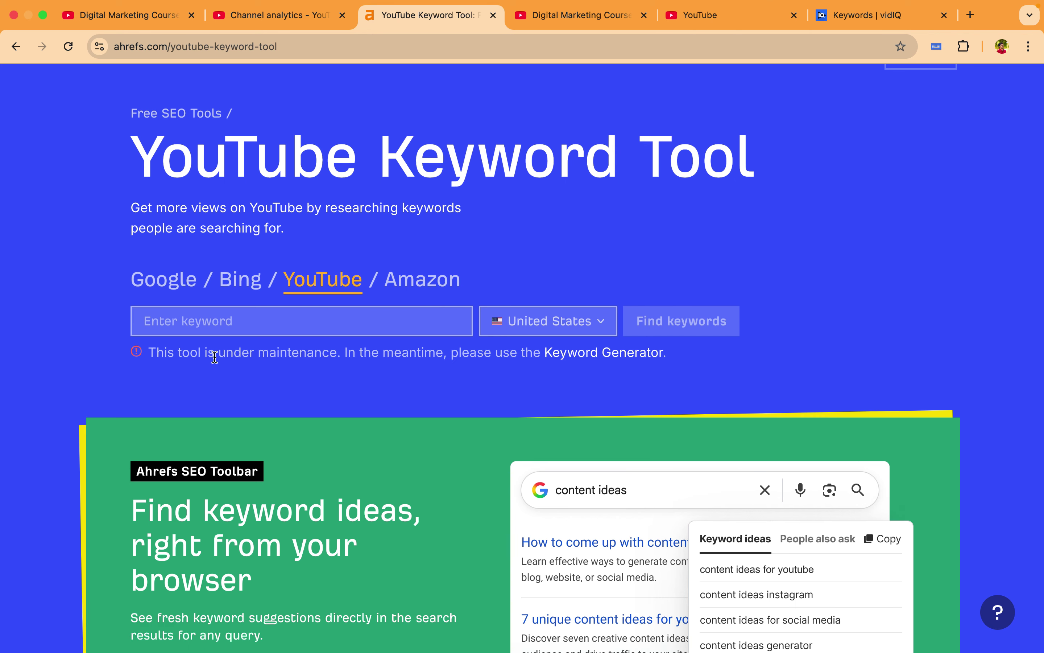
{"action": "triple_click", "coordinate": [281, 356]}
{"action": "left_click", "coordinate": [385, 347]}
{"action": "scroll", "coordinate": [522, 390], "scroll_direction": "down", "scroll_amount": 1}
{"action": "scroll", "coordinate": [520, 385], "scroll_direction": "down", "scroll_amount": 2}
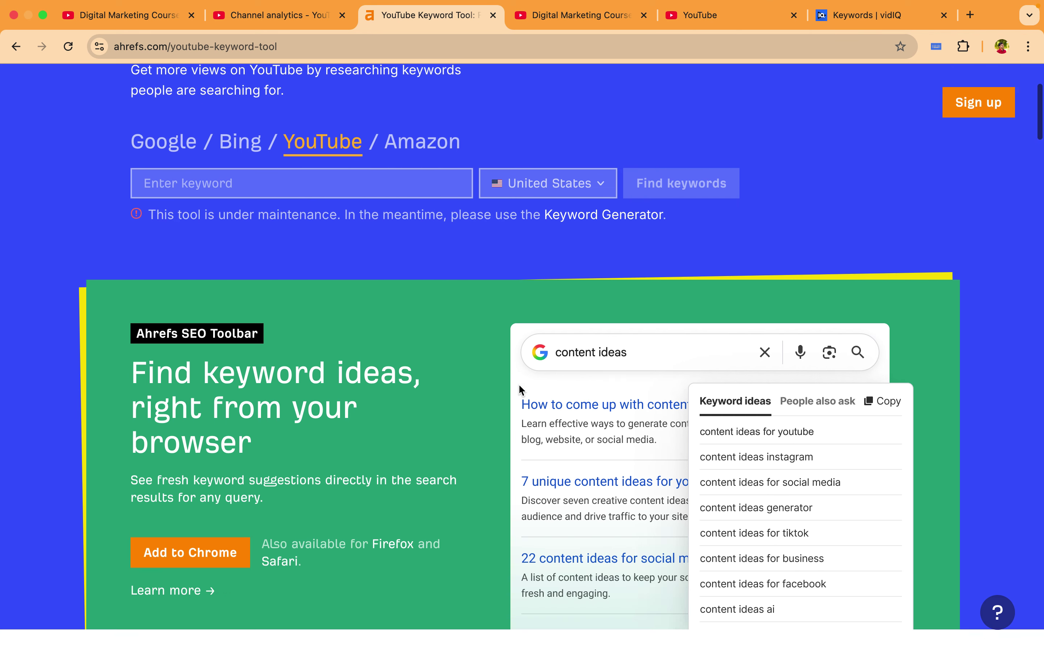
{"action": "left_click", "coordinate": [624, 222]}
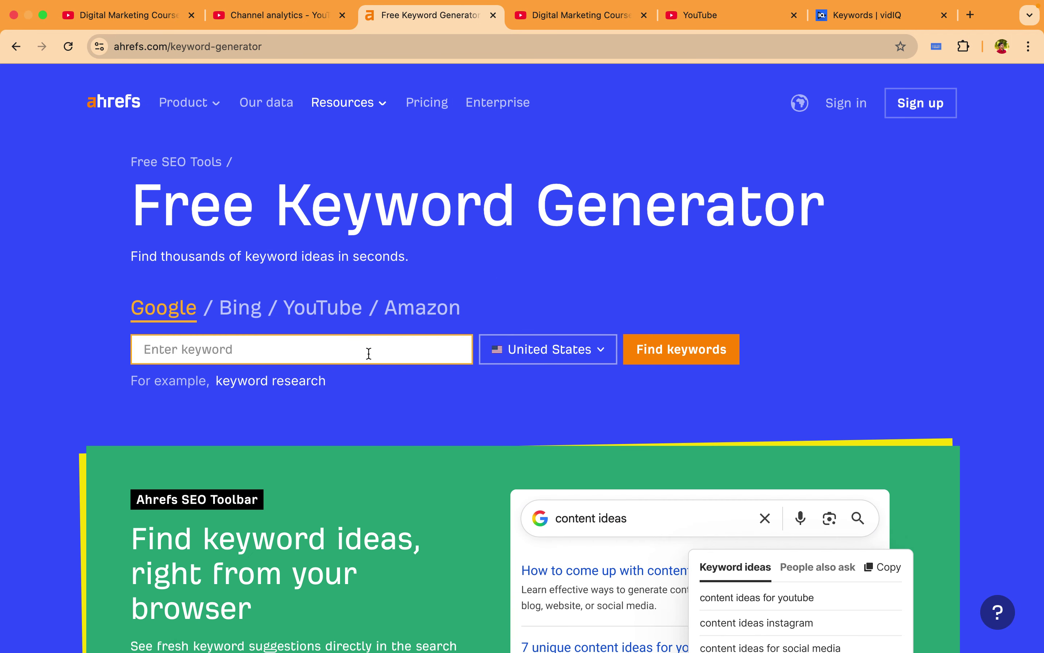
- Set the Keyword Generator's country to India and find Google keyword ideas for "singing"
{"action": "left_click", "coordinate": [552, 350]}
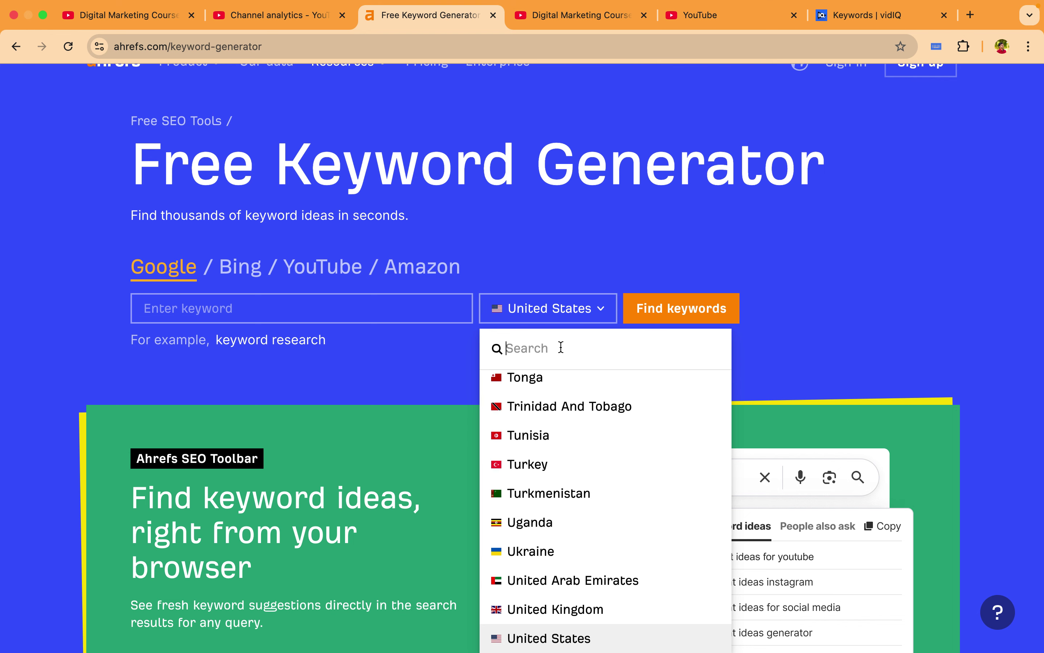
{"action": "type", "text": "indi"}
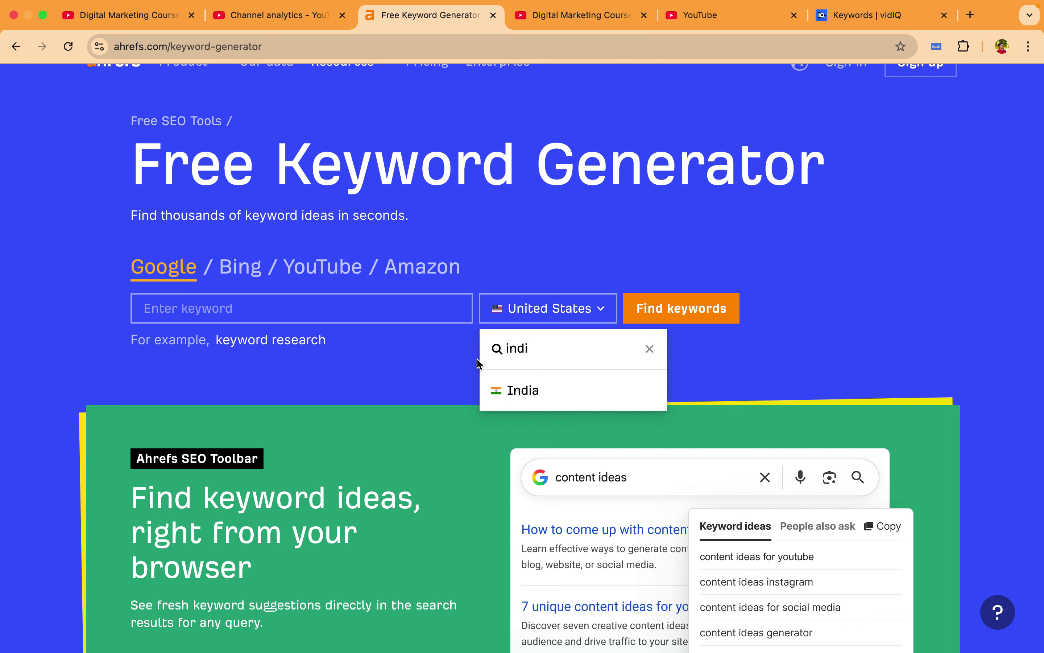
{"action": "left_click", "coordinate": [509, 390]}
{"action": "left_click", "coordinate": [424, 314]}
{"action": "type", "text": "singing"}
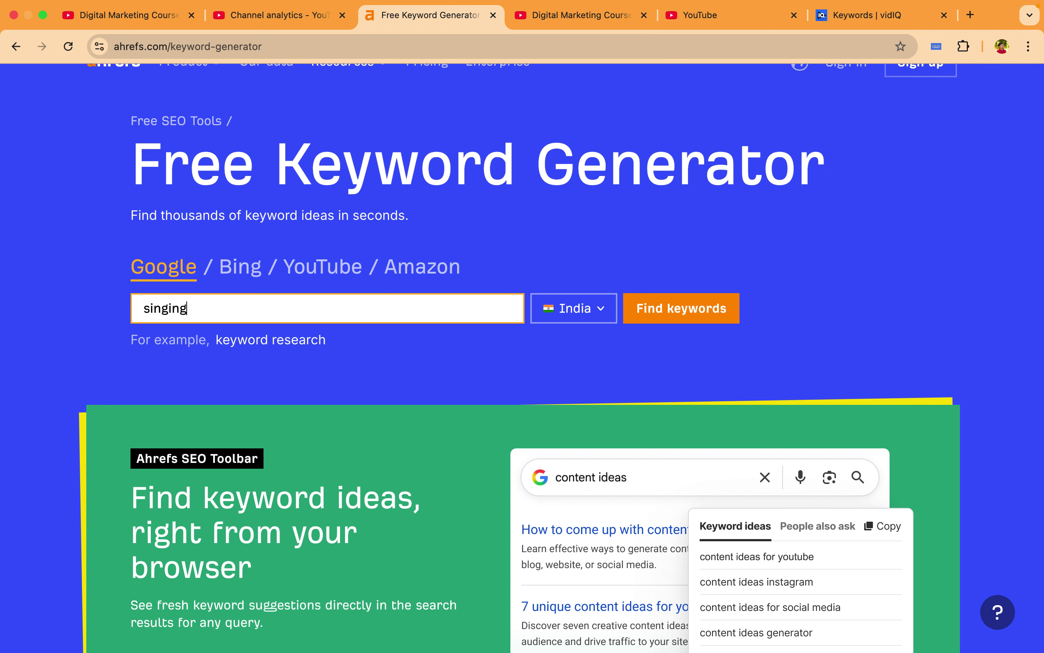
{"action": "left_click", "coordinate": [686, 308]}
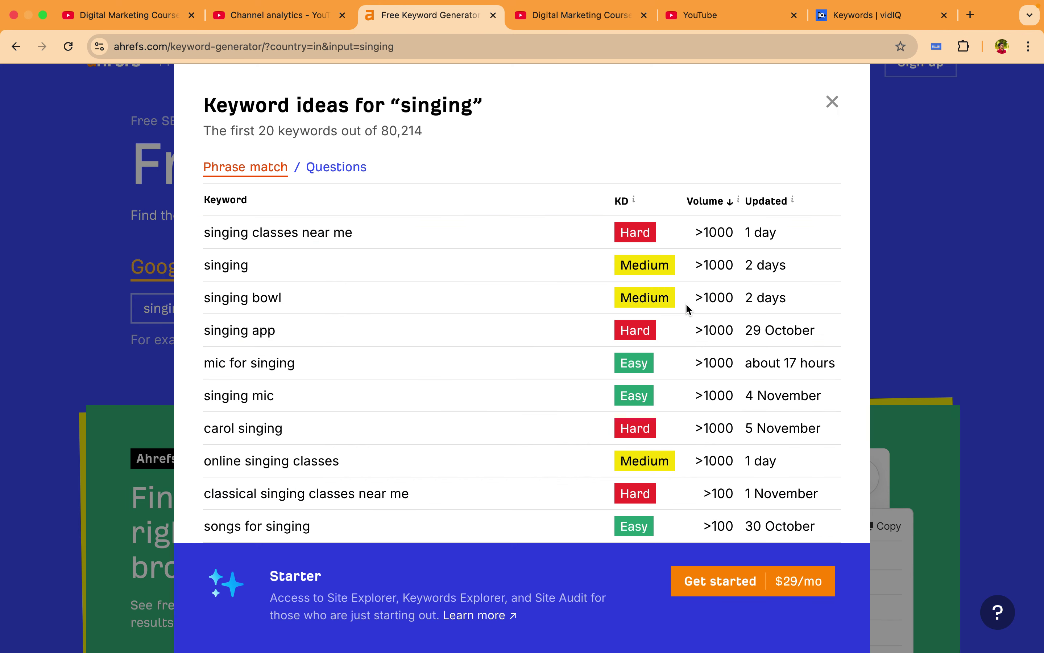
- Examine the first phrase-match ideas for "singing", highlighting keywords about singing classes such as "classical singing classes near me"
{"action": "scroll", "coordinate": [479, 337], "scroll_direction": "down", "scroll_amount": 1}
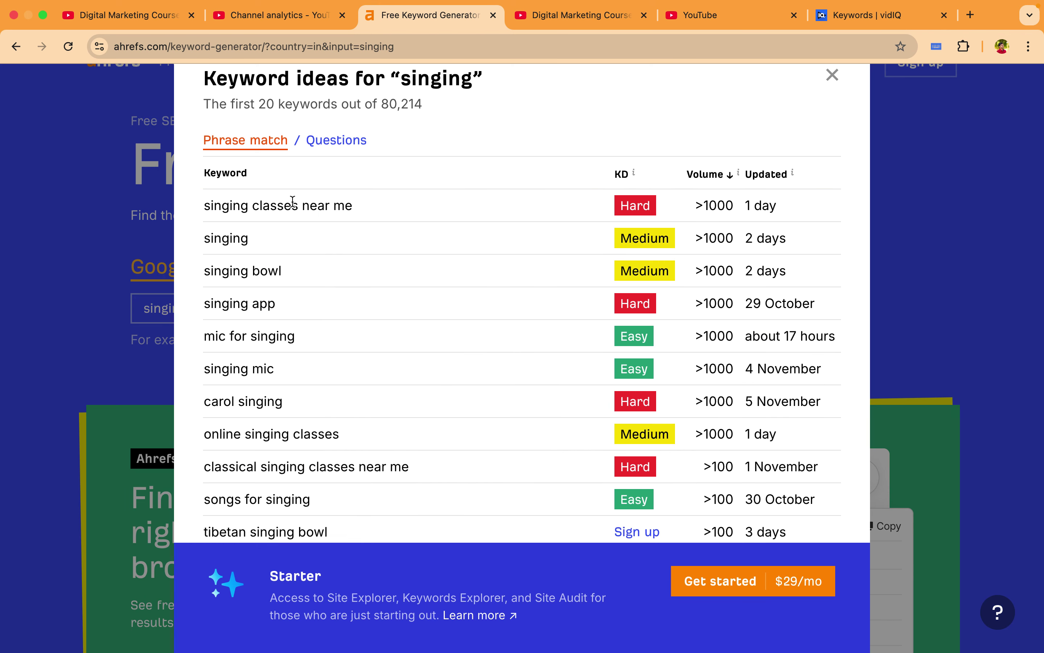
{"action": "triple_click", "coordinate": [307, 206]}
{"action": "left_click", "coordinate": [227, 206]}
{"action": "left_click_drag", "start_coordinate": [207, 207], "coordinate": [297, 208]}
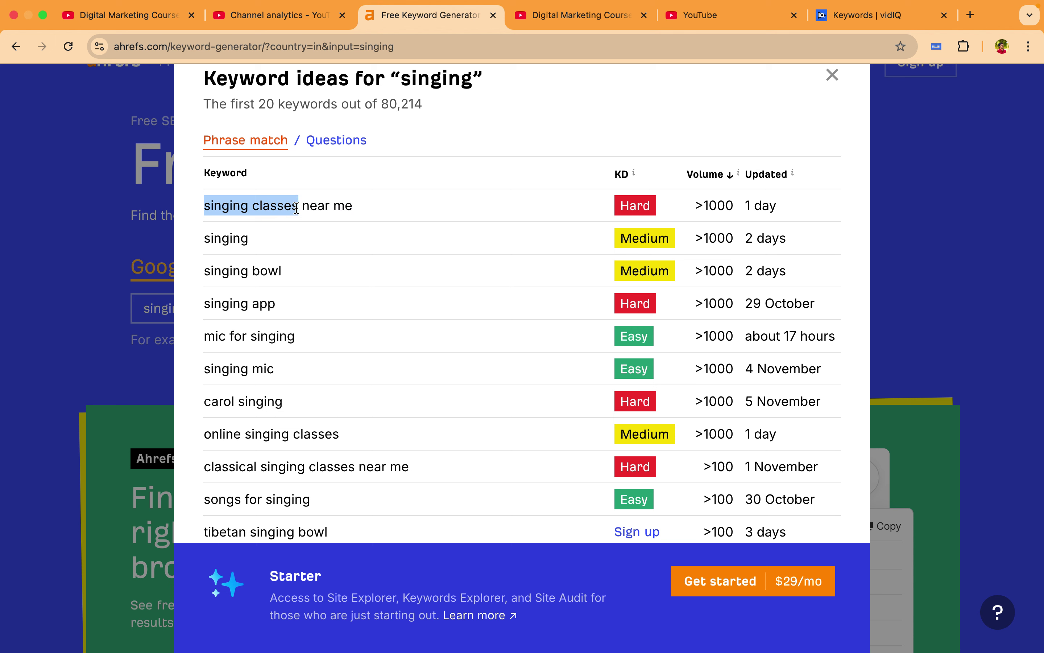
{"action": "scroll", "coordinate": [297, 208], "scroll_direction": "down", "scroll_amount": 1}
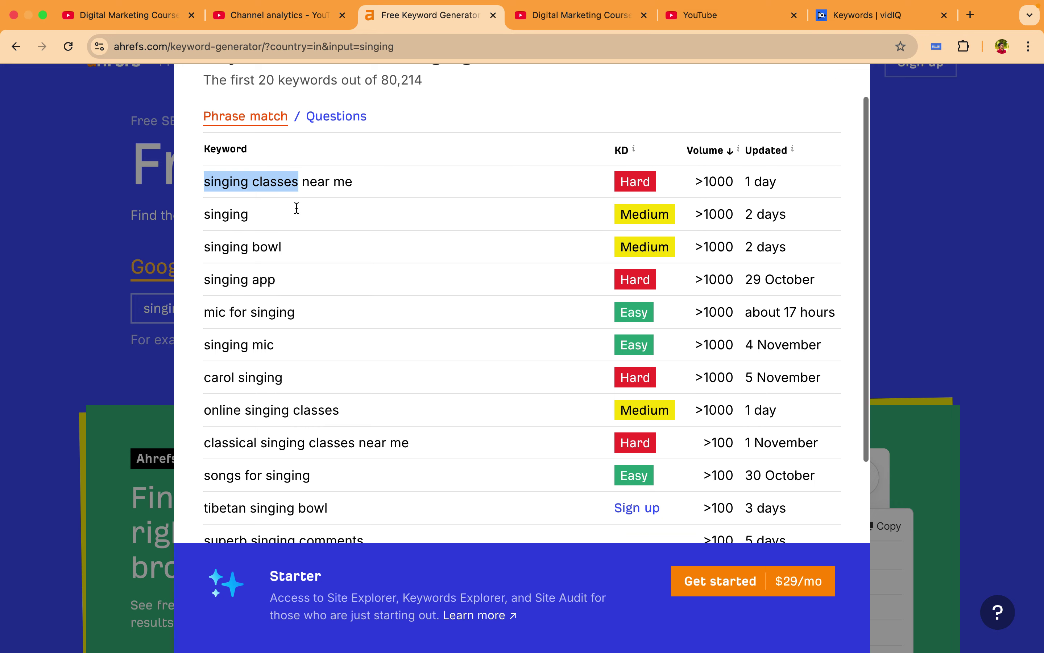
{"action": "scroll", "coordinate": [296, 207], "scroll_direction": "down", "scroll_amount": 1}
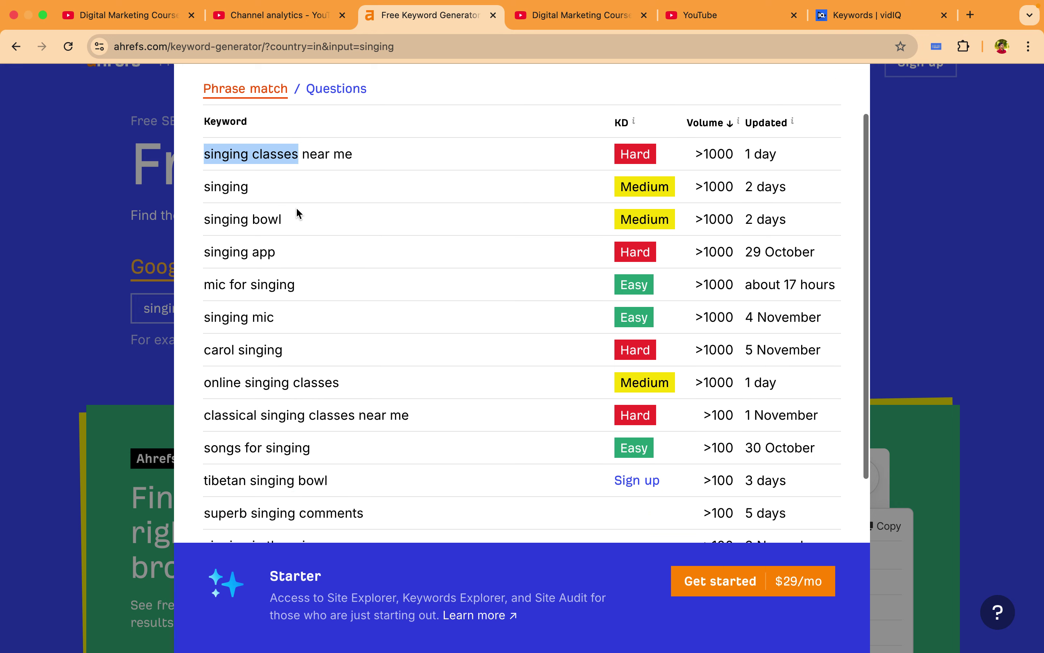
{"action": "triple_click", "coordinate": [265, 382]}
{"action": "scroll", "coordinate": [272, 383], "scroll_direction": "down", "scroll_amount": 1}
{"action": "left_click", "coordinate": [283, 386]}
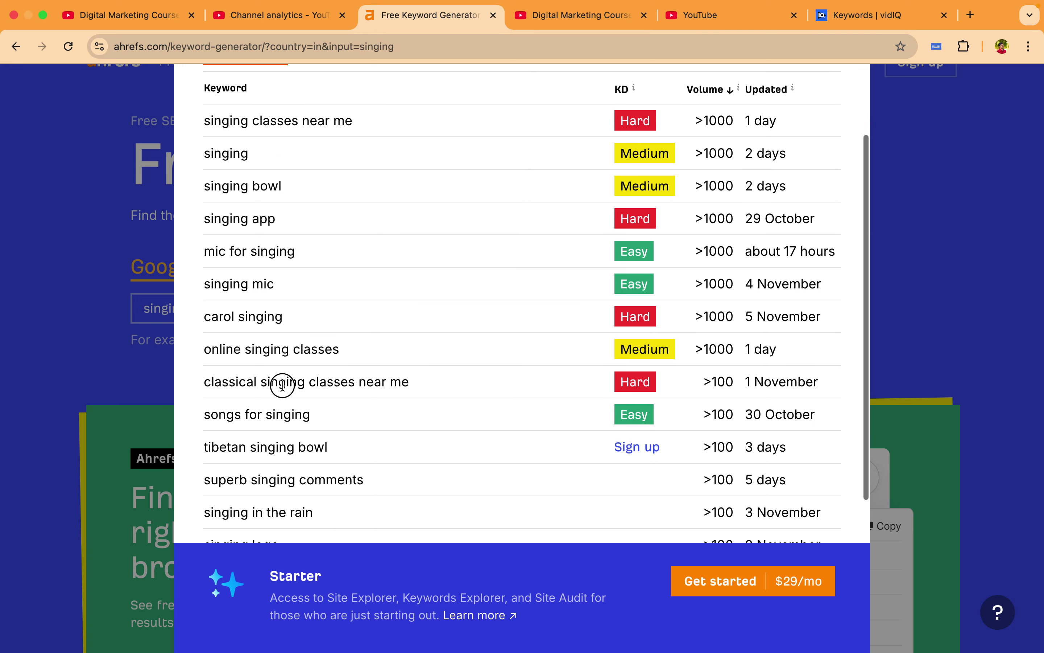
{"action": "triple_click", "coordinate": [282, 385]}
- Review the rest of the "singing" keyword list down to its end and return to the start of the list
{"action": "scroll", "coordinate": [292, 384], "scroll_direction": "down", "scroll_amount": 8}
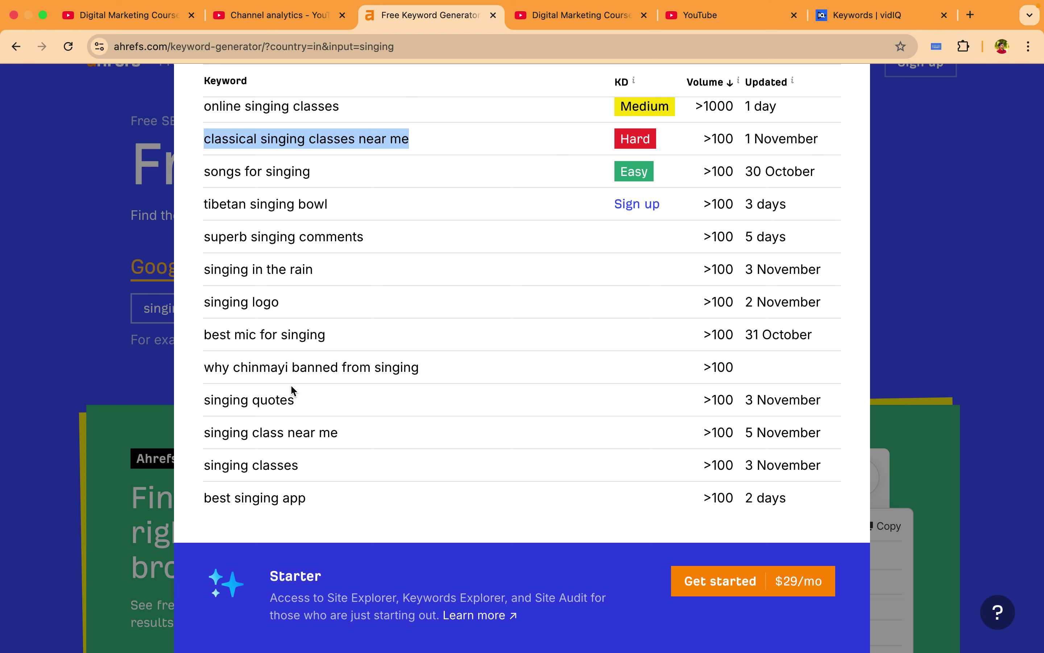
{"action": "scroll", "coordinate": [291, 387], "scroll_direction": "up", "scroll_amount": 4}
{"action": "scroll", "coordinate": [291, 384], "scroll_direction": "up", "scroll_amount": 4}
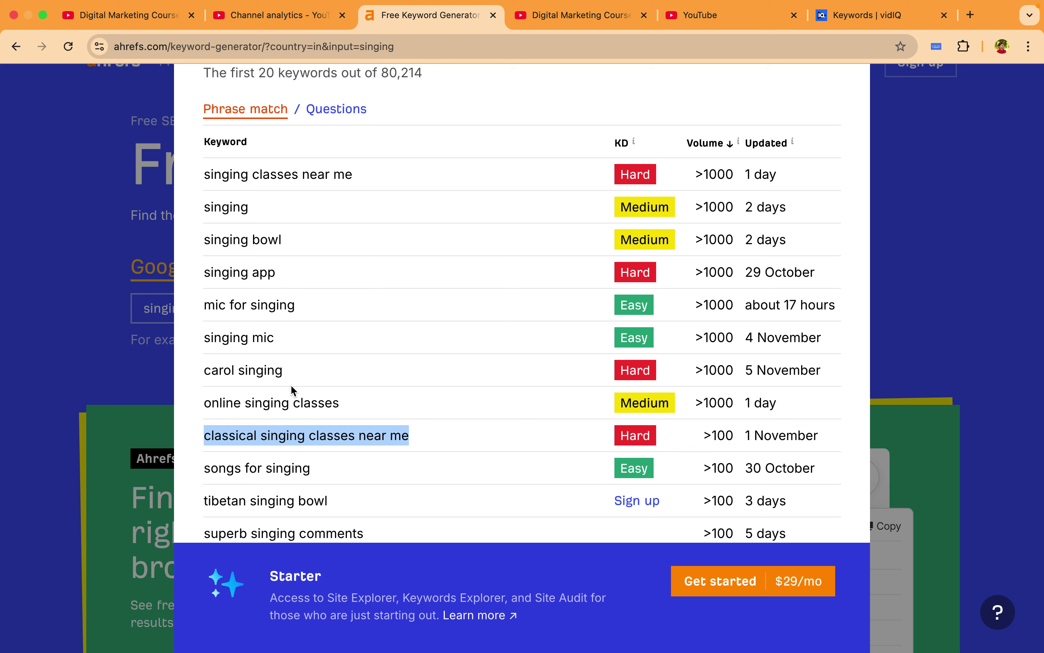
{"action": "scroll", "coordinate": [291, 388], "scroll_direction": "up", "scroll_amount": 3}
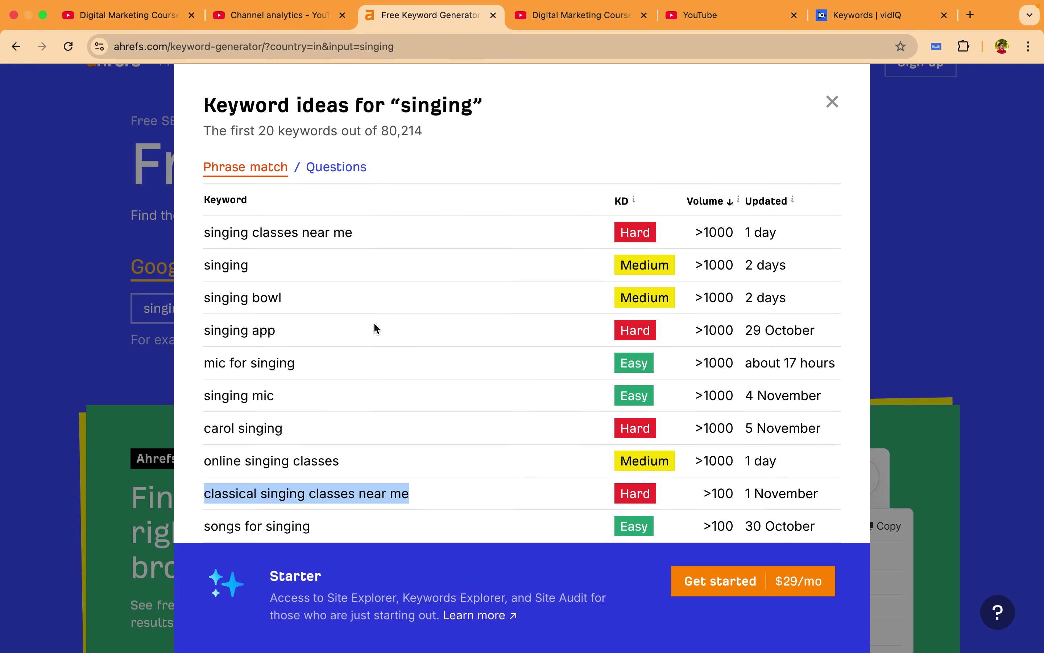
{"action": "scroll", "coordinate": [440, 307], "scroll_direction": "down", "scroll_amount": 1}
{"action": "scroll", "coordinate": [441, 306], "scroll_direction": "up", "scroll_amount": 1}
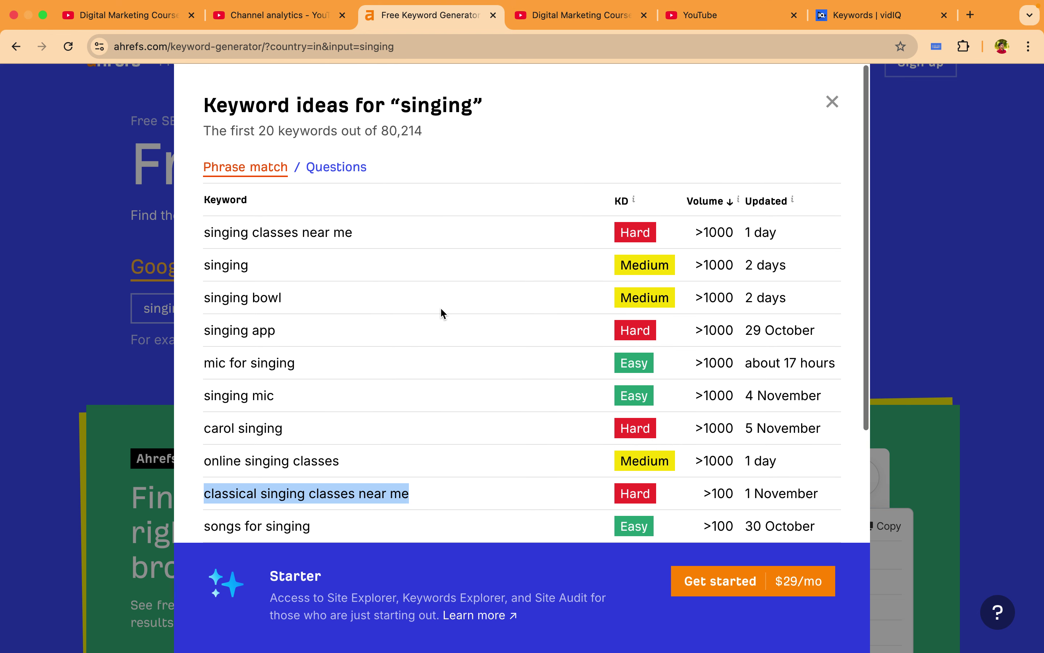
- Switch to YouTube Studio and open the Trends section of the channel analytics
{"action": "left_click", "coordinate": [271, 23]}
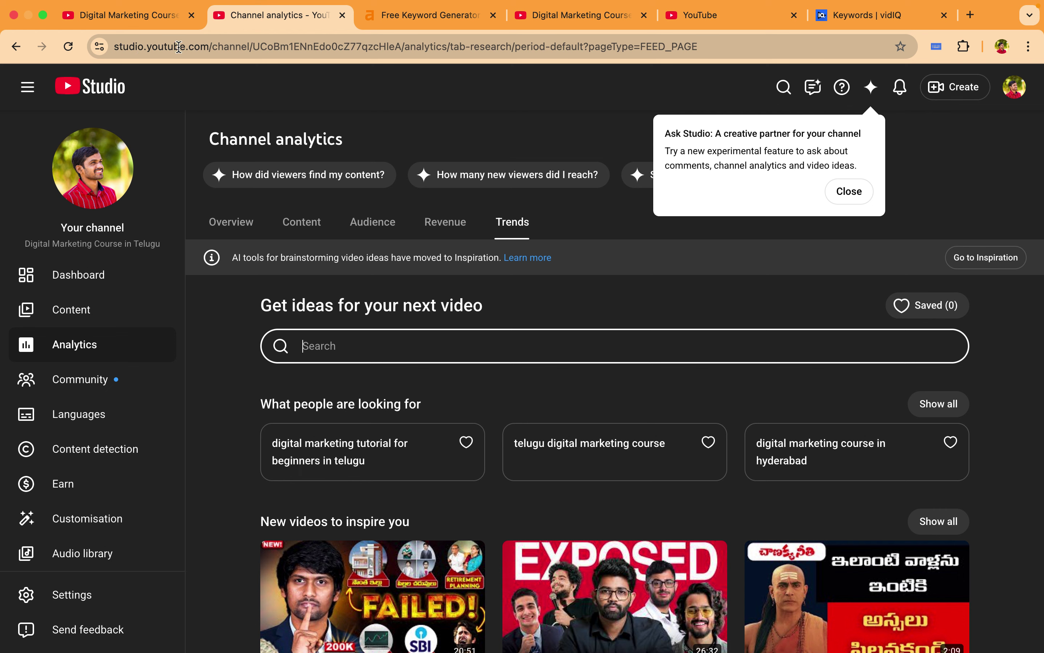
{"action": "scroll", "coordinate": [113, 310], "scroll_direction": "up", "scroll_amount": 1}
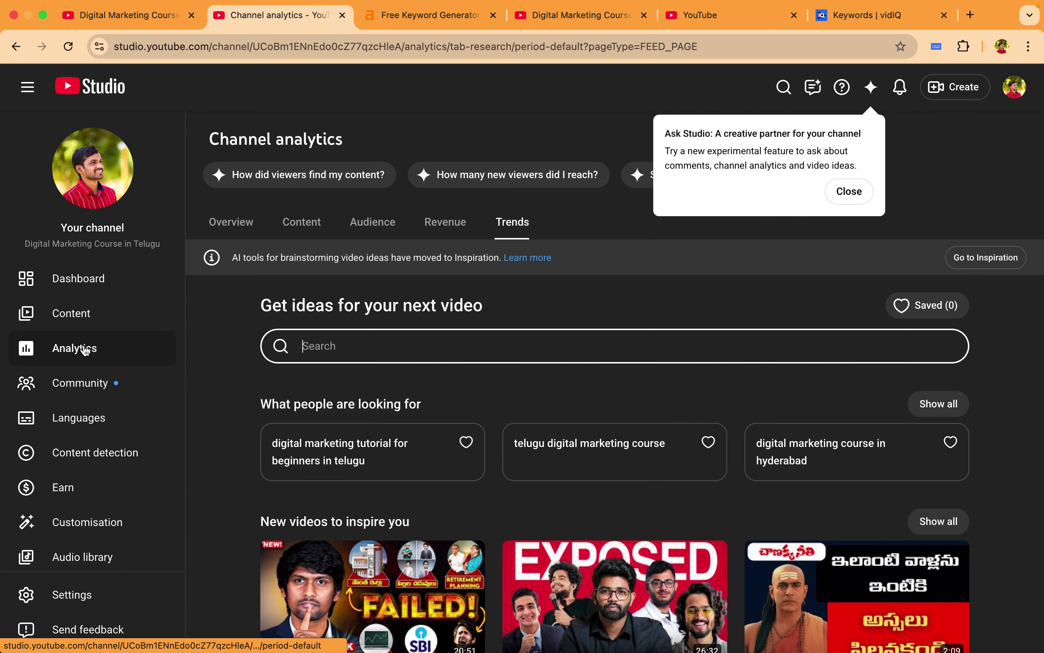
{"action": "left_click", "coordinate": [100, 357]}
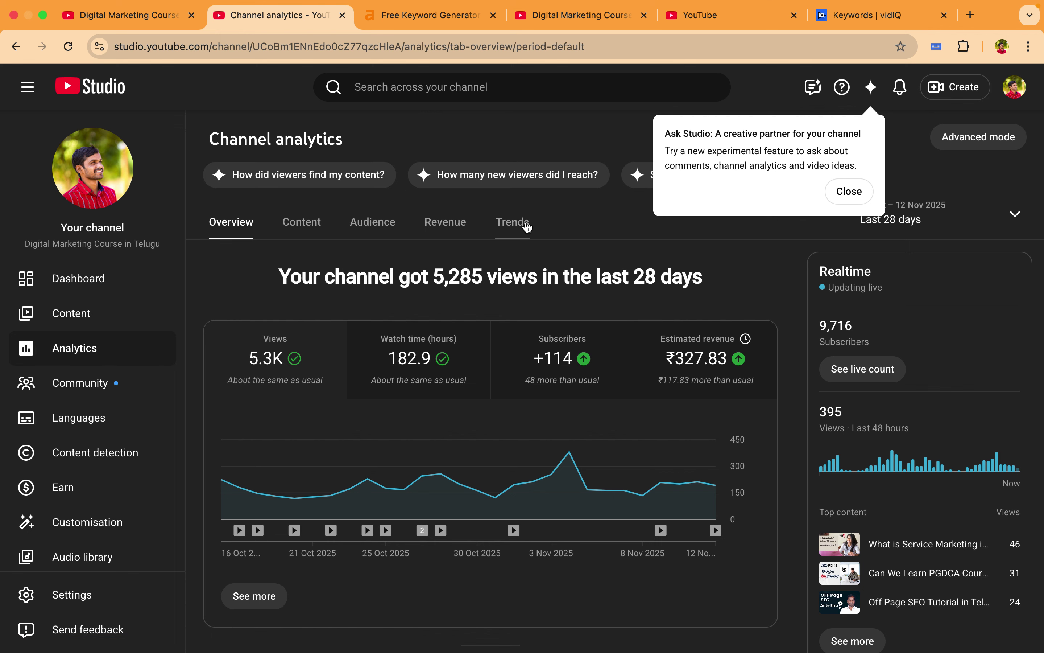
{"action": "left_click", "coordinate": [522, 231]}
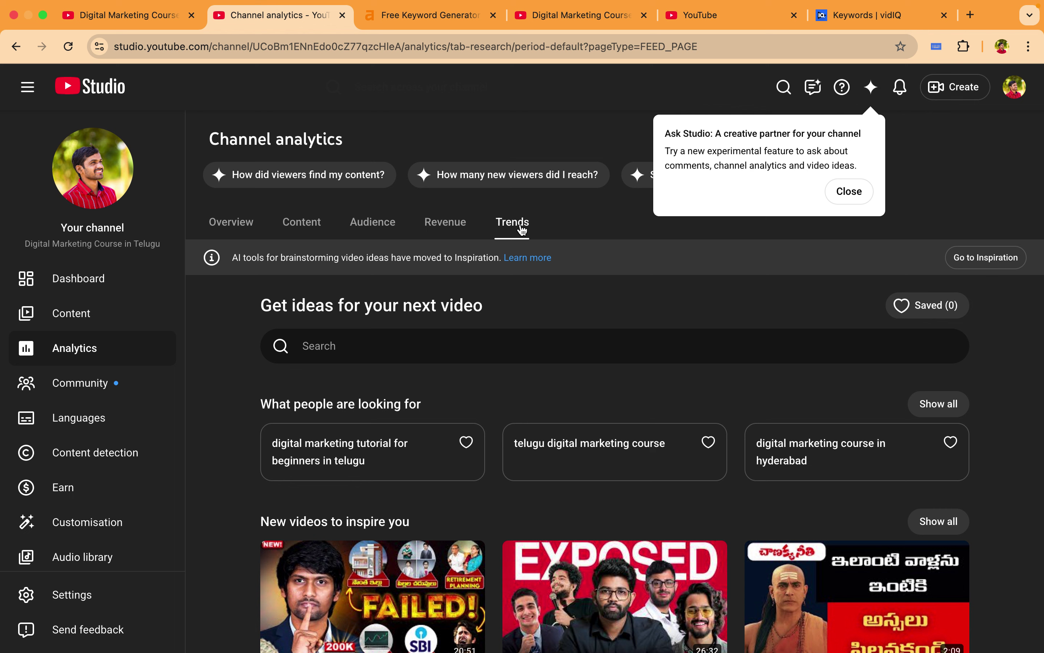
- Search Trends for the topic "singing" and show all of its top searches
{"action": "left_click", "coordinate": [476, 356]}
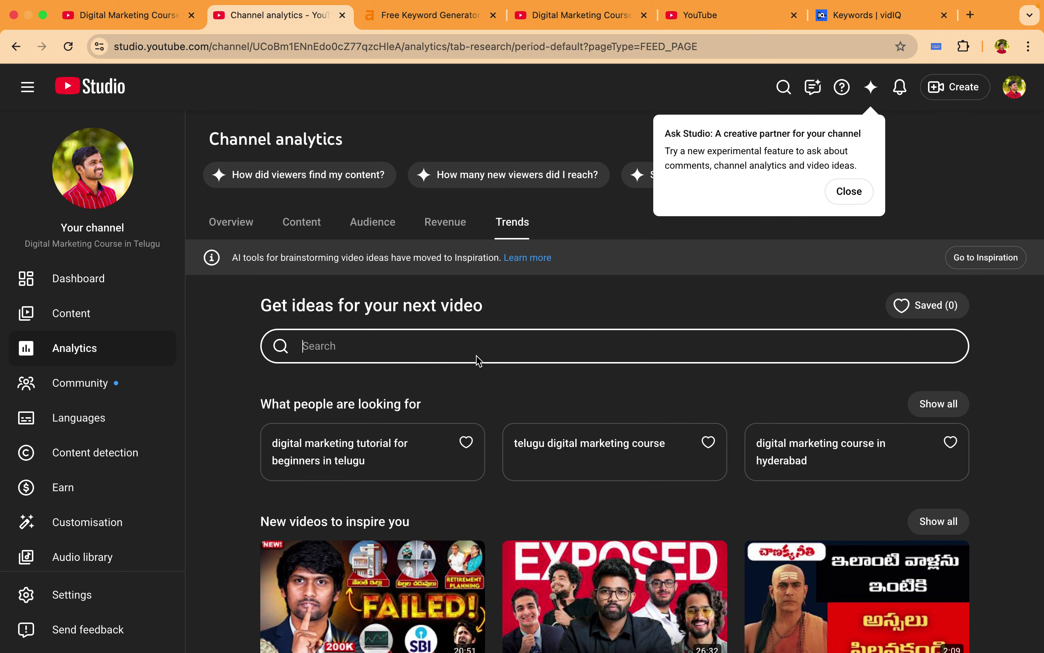
{"action": "type", "text": "singing"}
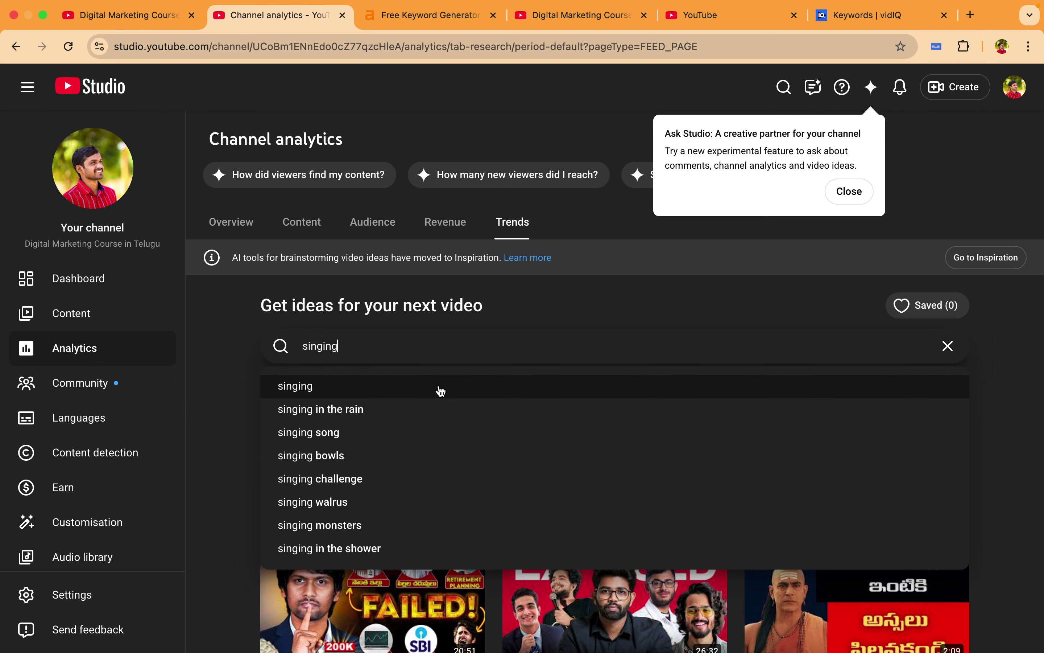
{"action": "left_click", "coordinate": [381, 390]}
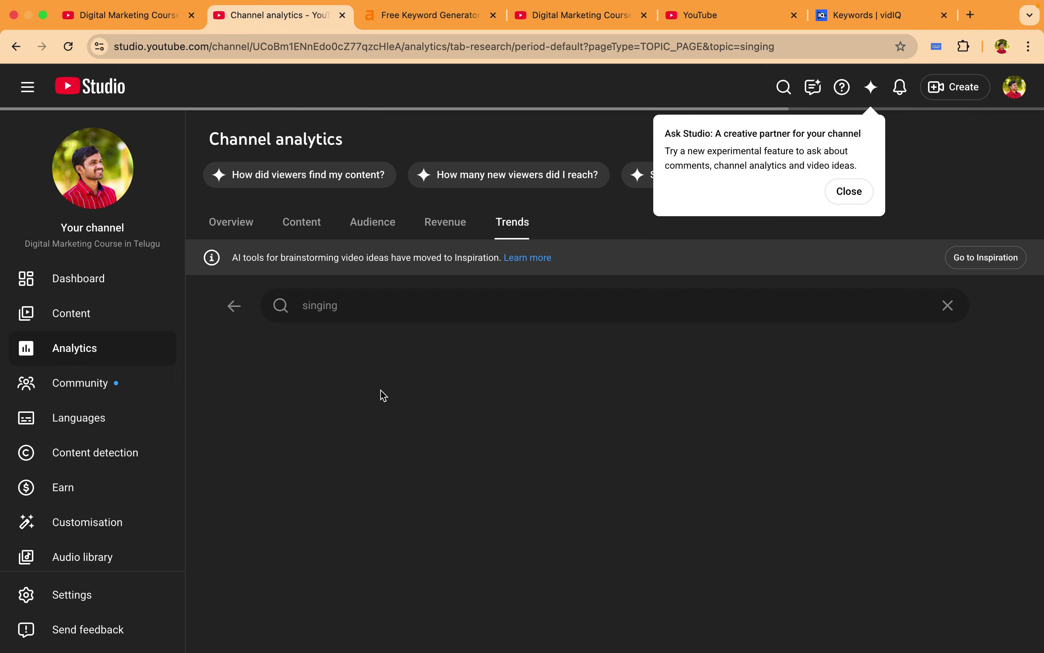
{"action": "scroll", "coordinate": [380, 394], "scroll_direction": "down", "scroll_amount": 1}
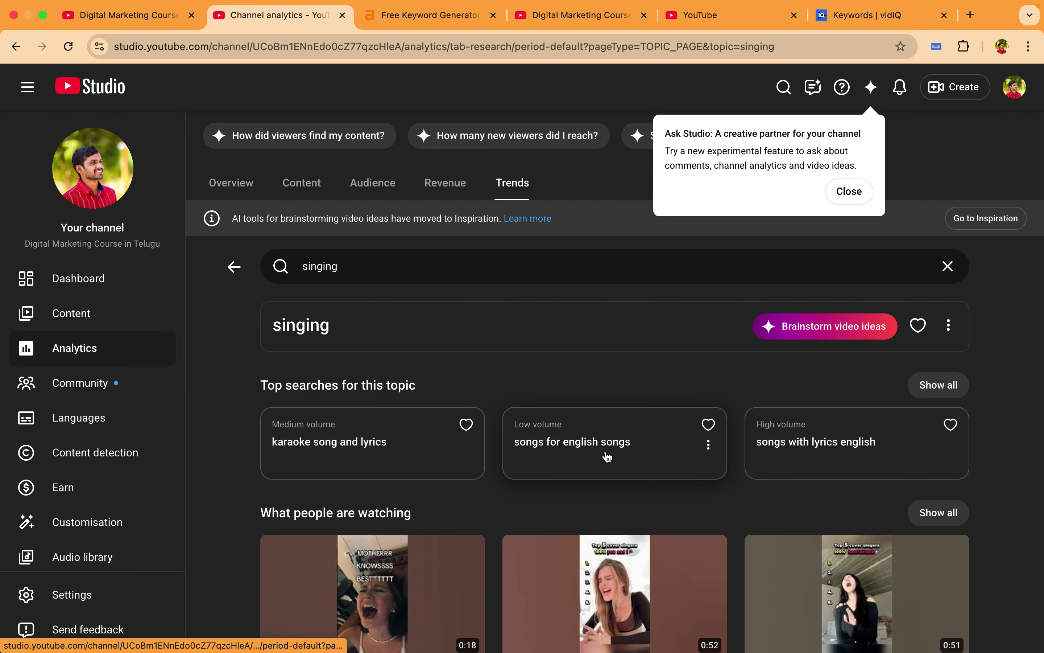
{"action": "left_click", "coordinate": [939, 387]}
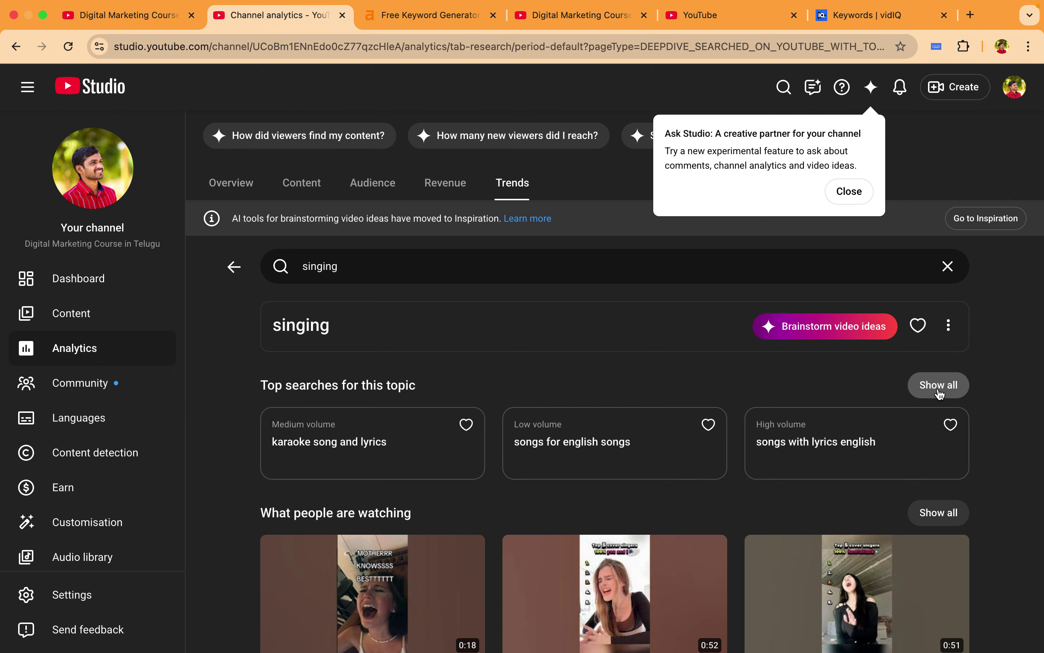
{"action": "scroll", "coordinate": [677, 401], "scroll_direction": "down", "scroll_amount": 3}
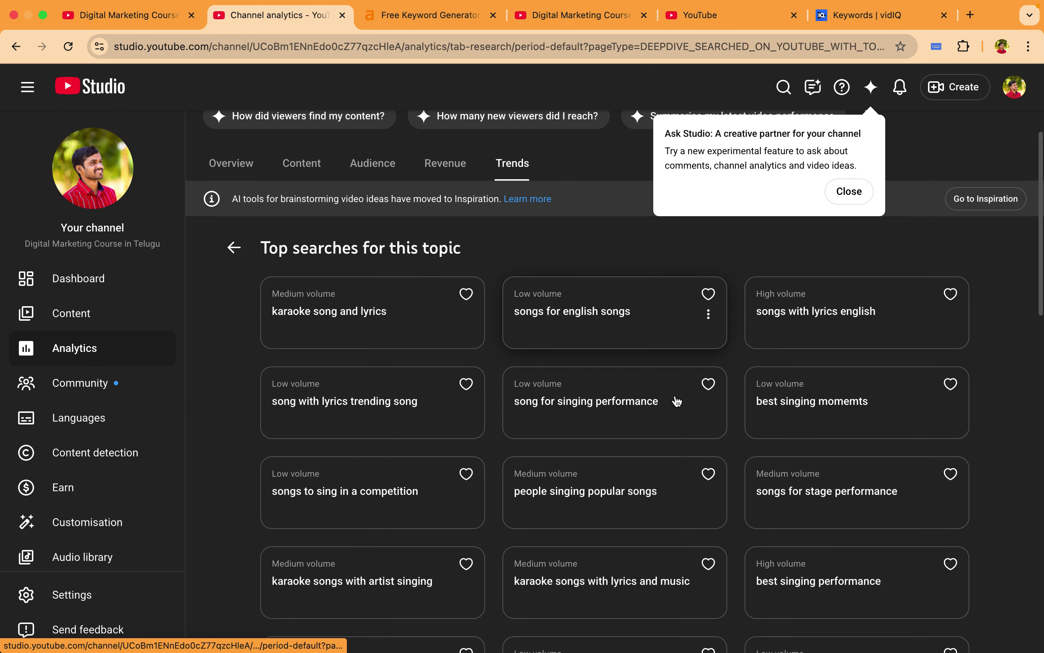
- Examine the top searches listed for the topic "singing", comparing their low, medium and high volume labels
{"action": "scroll", "coordinate": [676, 400], "scroll_direction": "down", "scroll_amount": 2}
{"action": "scroll", "coordinate": [676, 401], "scroll_direction": "up", "scroll_amount": 3}
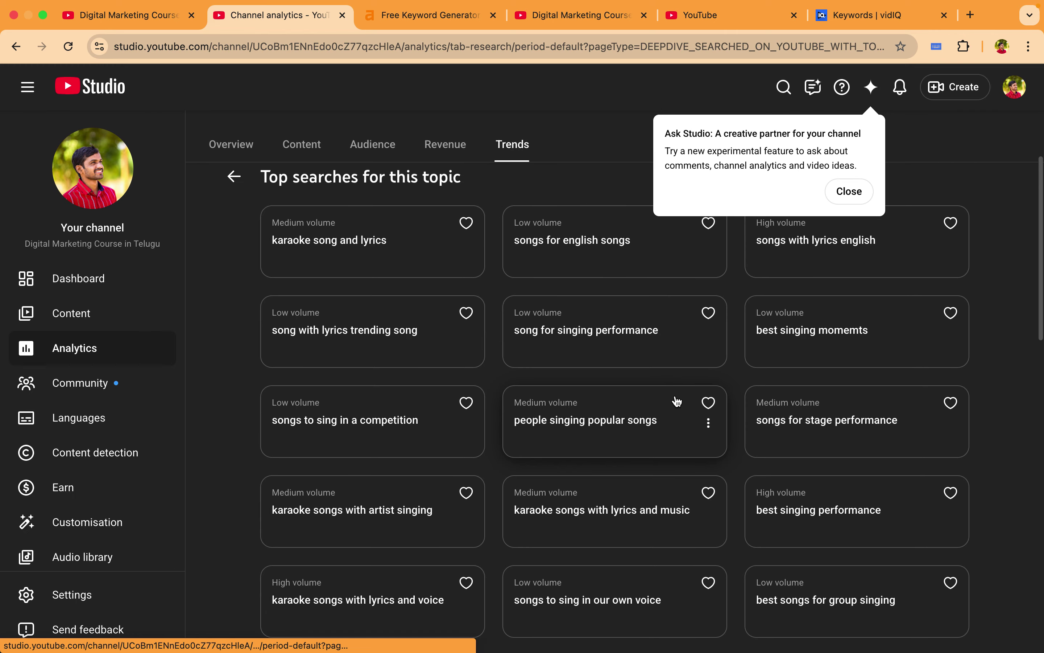
{"action": "scroll", "coordinate": [676, 401], "scroll_direction": "up", "scroll_amount": 2}
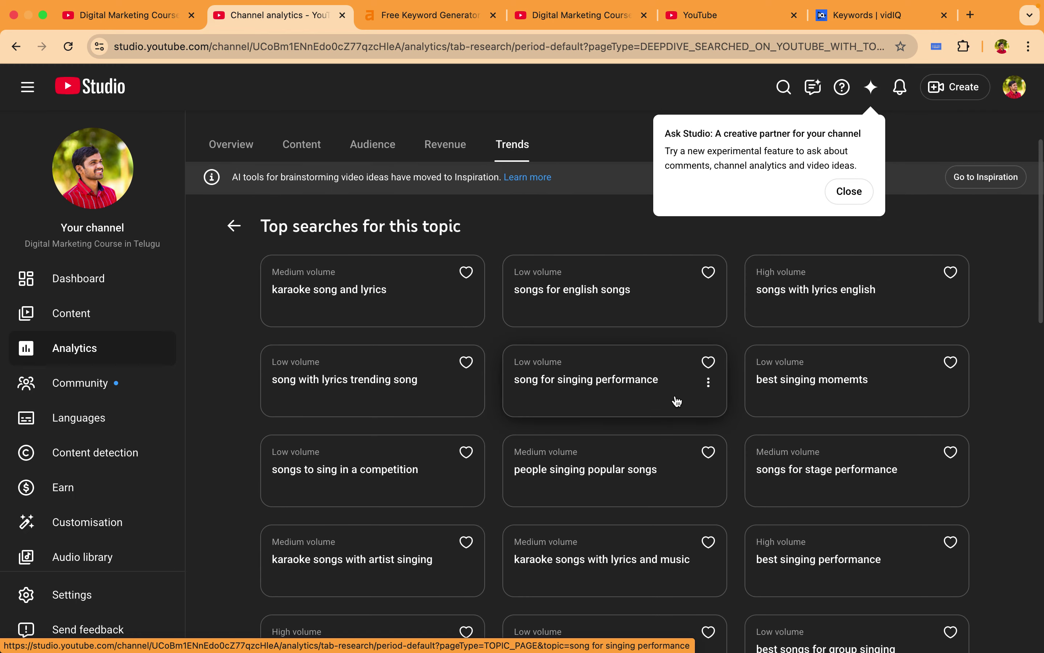
{"action": "scroll", "coordinate": [676, 401], "scroll_direction": "up", "scroll_amount": 1}
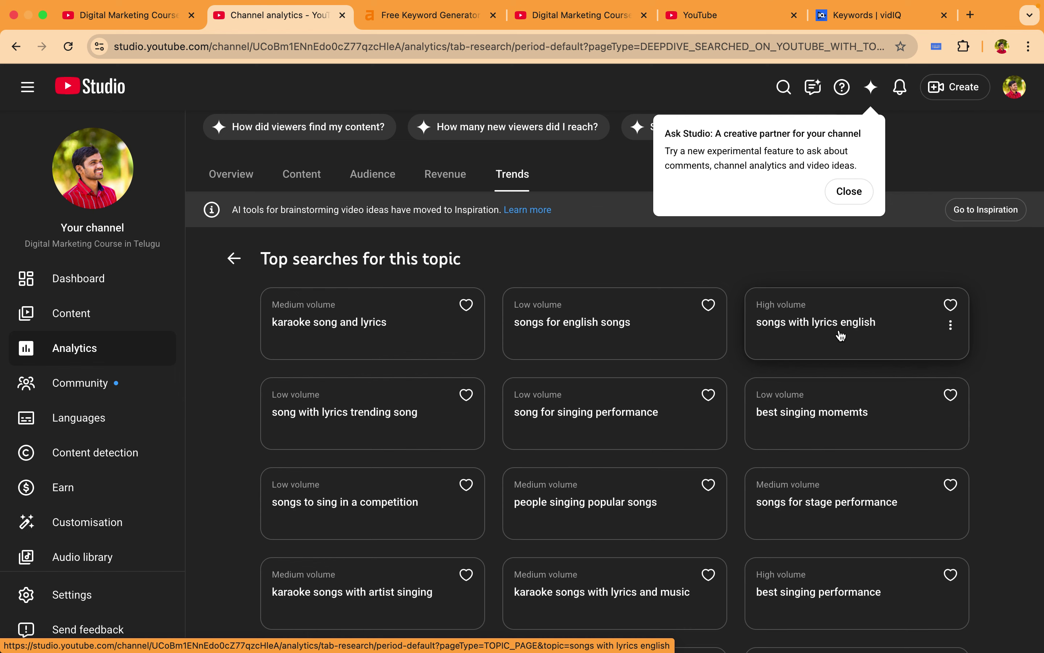
{"action": "scroll", "coordinate": [840, 335], "scroll_direction": "down", "scroll_amount": 1}
{"action": "scroll", "coordinate": [840, 335], "scroll_direction": "down", "scroll_amount": 6}
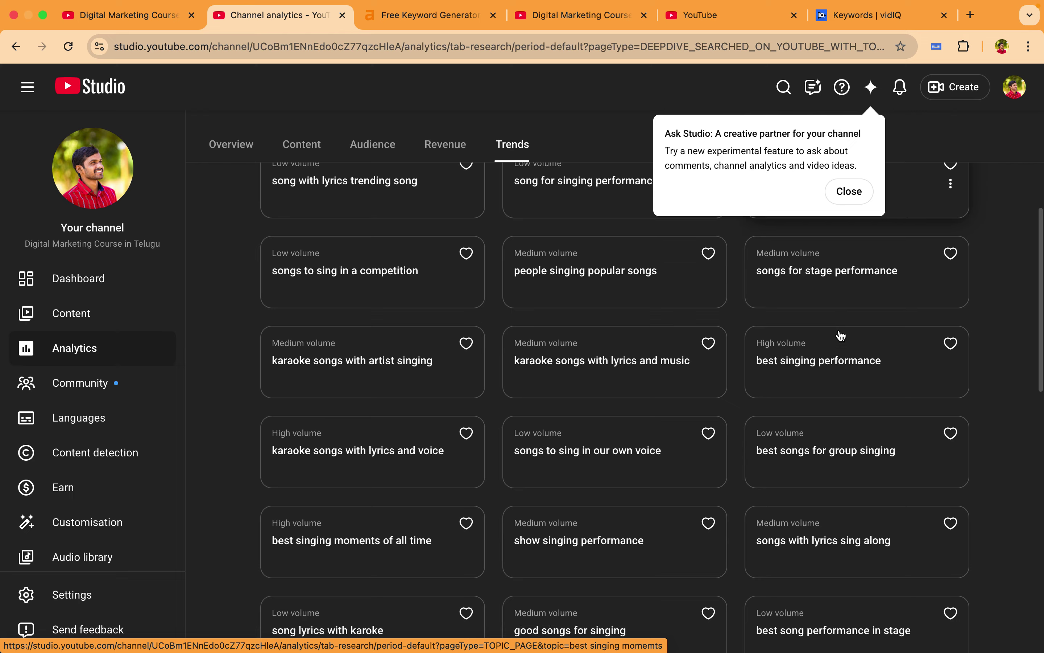
{"action": "scroll", "coordinate": [840, 335], "scroll_direction": "down", "scroll_amount": 3}
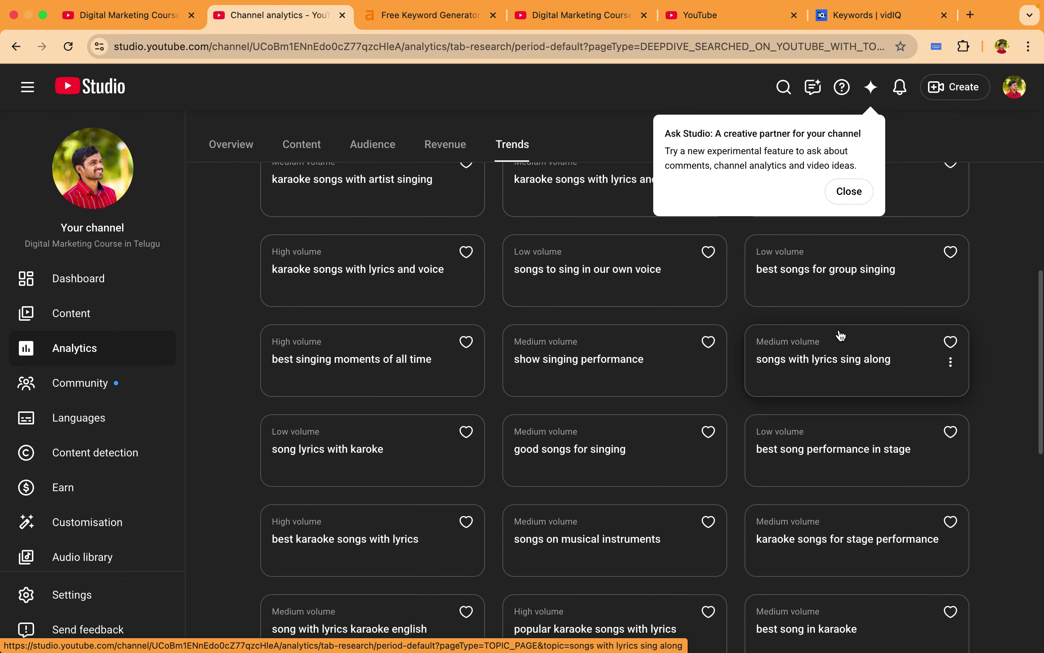
{"action": "scroll", "coordinate": [840, 335], "scroll_direction": "down", "scroll_amount": 2}
{"action": "left_click", "coordinate": [842, 334]}
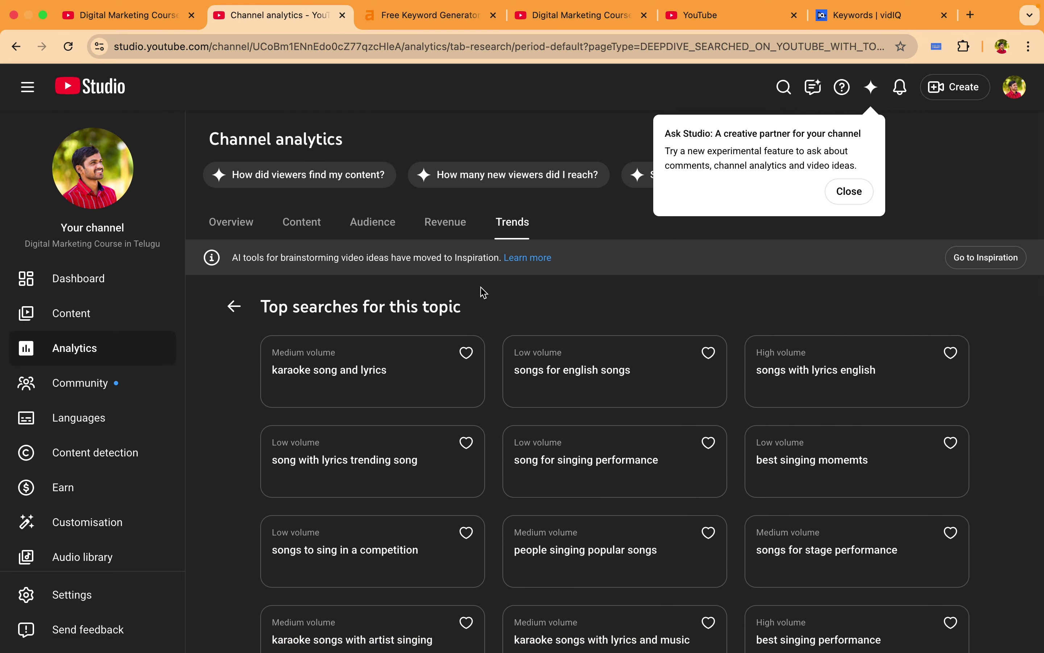
- Return to the topic search, change the topic to "singing classes" and show all of its top searches
{"action": "left_click", "coordinate": [232, 308]}
{"action": "left_click", "coordinate": [379, 264]}
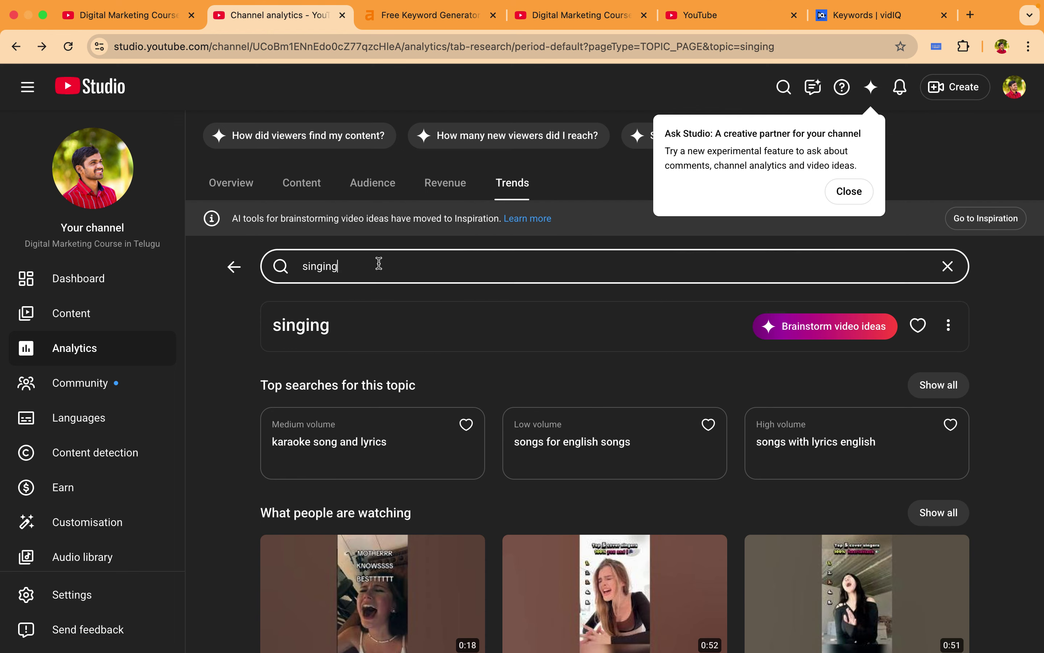
{"action": "type", "text": "classes"}
{"action": "key", "text": "Return"}
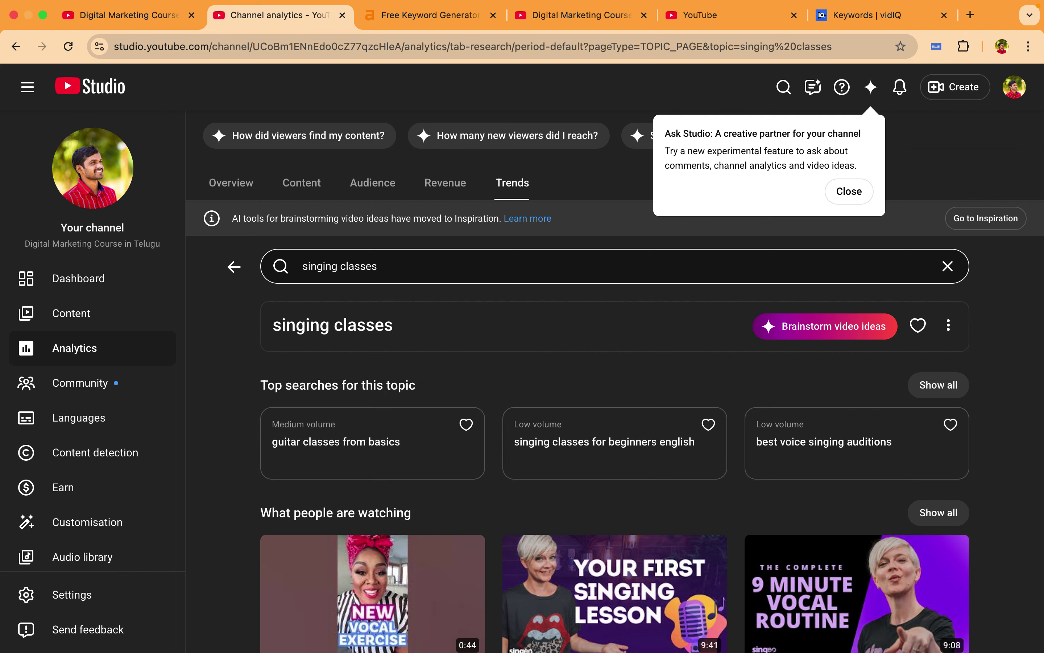
{"action": "left_click", "coordinate": [946, 388]}
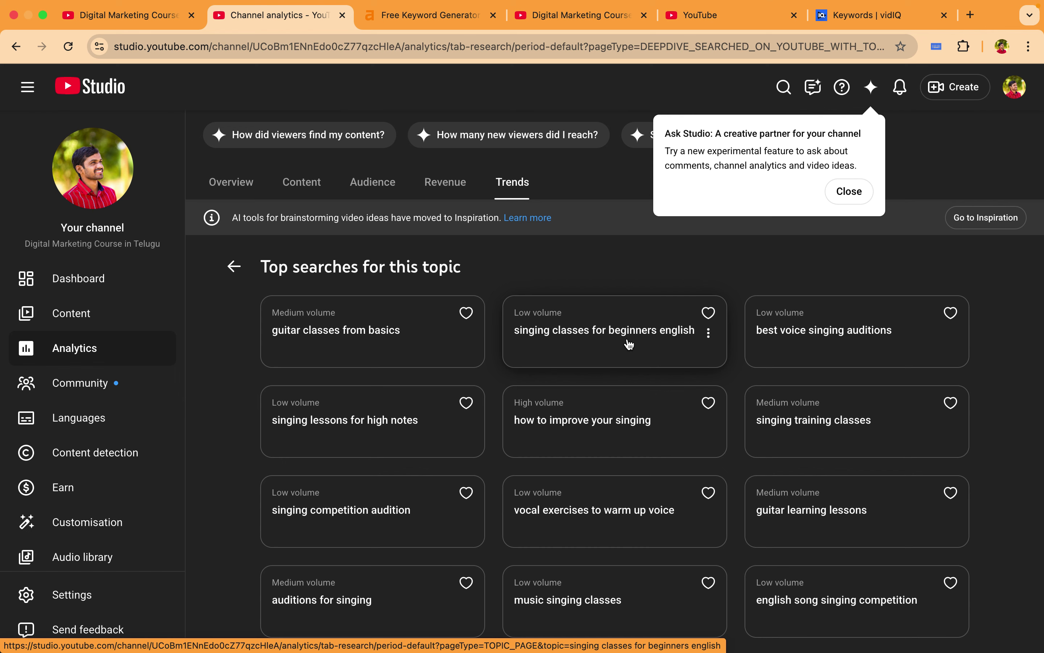
- Examine the top searches for "singing classes" and their volume labels down the list, and return to its start
{"action": "scroll", "coordinate": [629, 344], "scroll_direction": "down", "scroll_amount": 1}
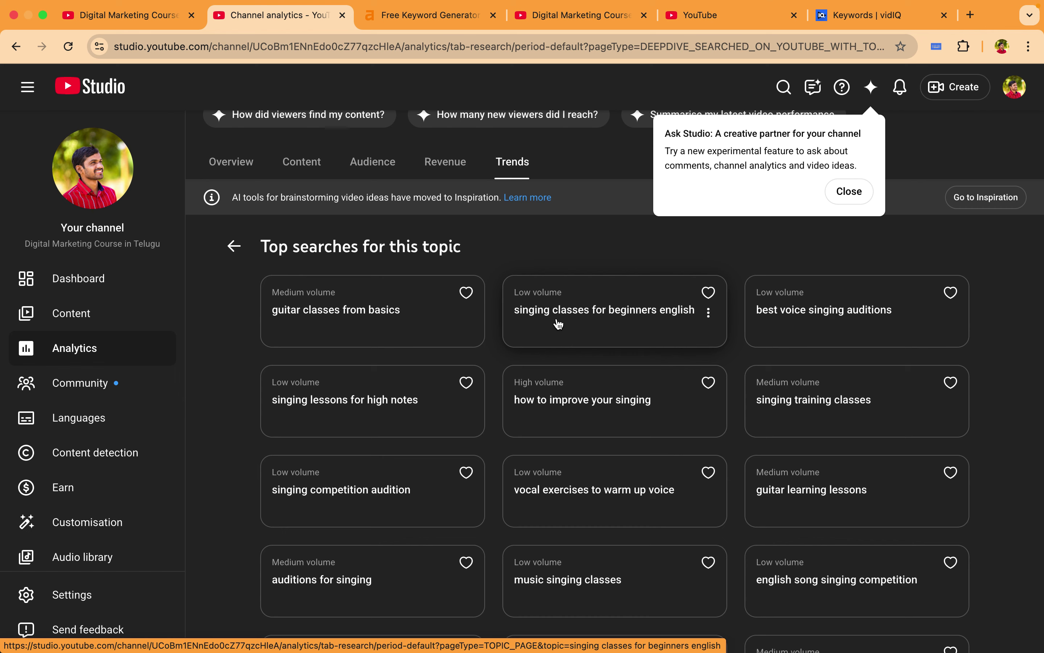
{"action": "scroll", "coordinate": [569, 326], "scroll_direction": "down", "scroll_amount": 1}
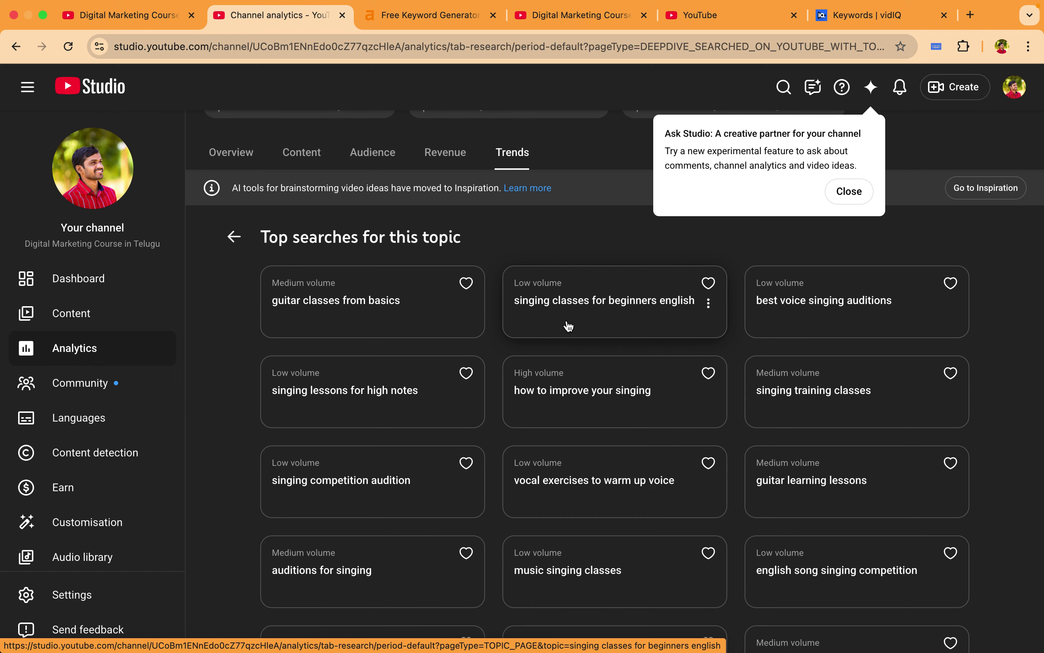
{"action": "scroll", "coordinate": [568, 326], "scroll_direction": "down", "scroll_amount": 2}
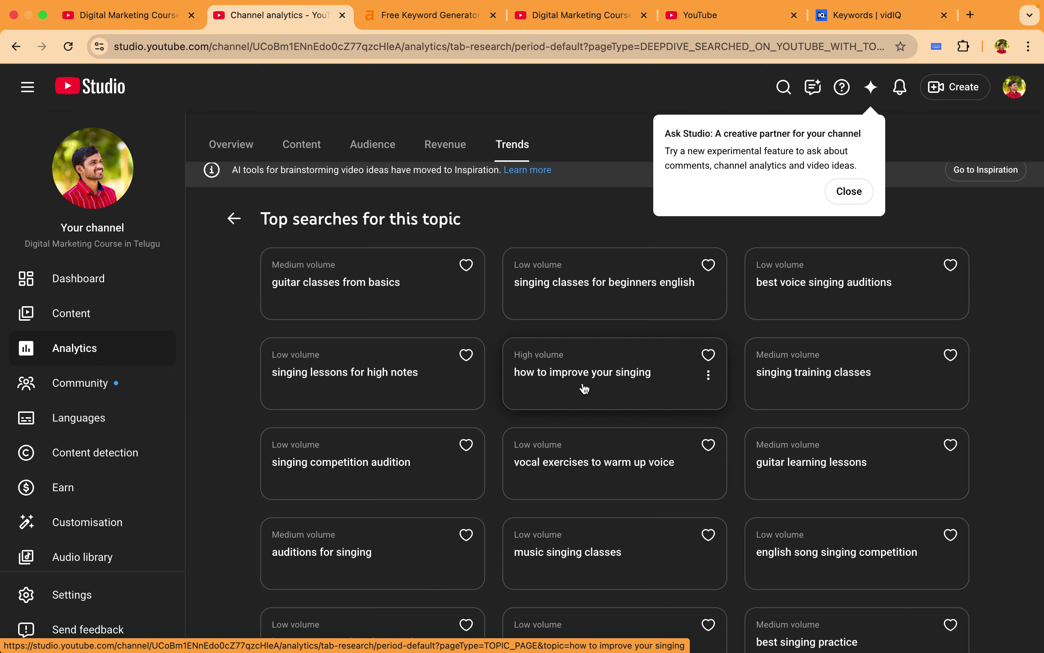
{"action": "scroll", "coordinate": [584, 389], "scroll_direction": "down", "scroll_amount": 1}
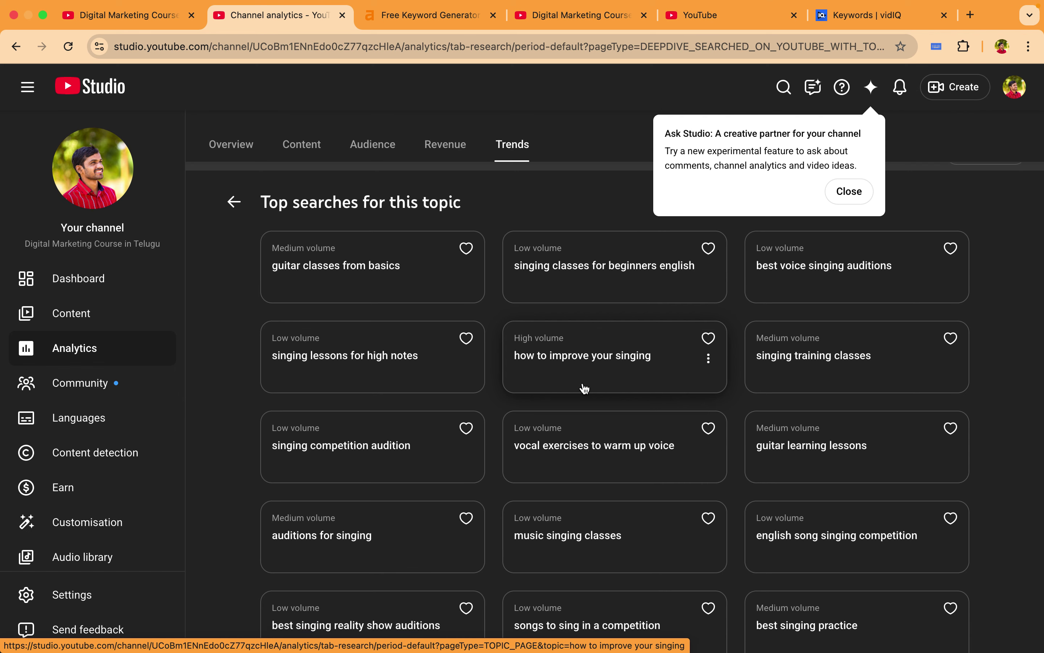
{"action": "scroll", "coordinate": [561, 388], "scroll_direction": "down", "scroll_amount": 2}
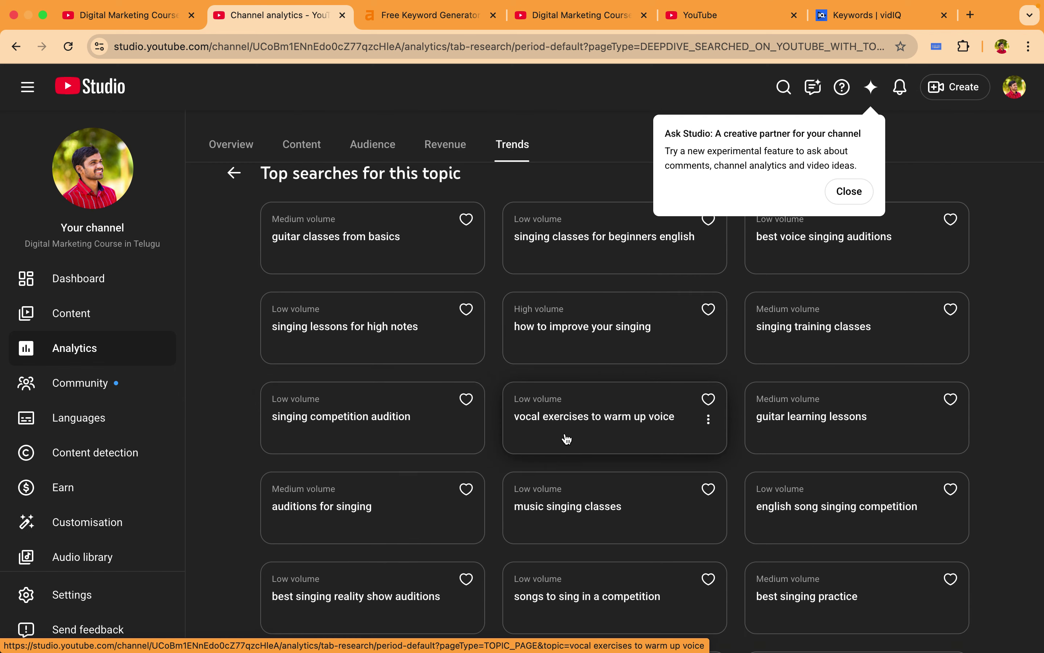
{"action": "scroll", "coordinate": [591, 440], "scroll_direction": "down", "scroll_amount": 1}
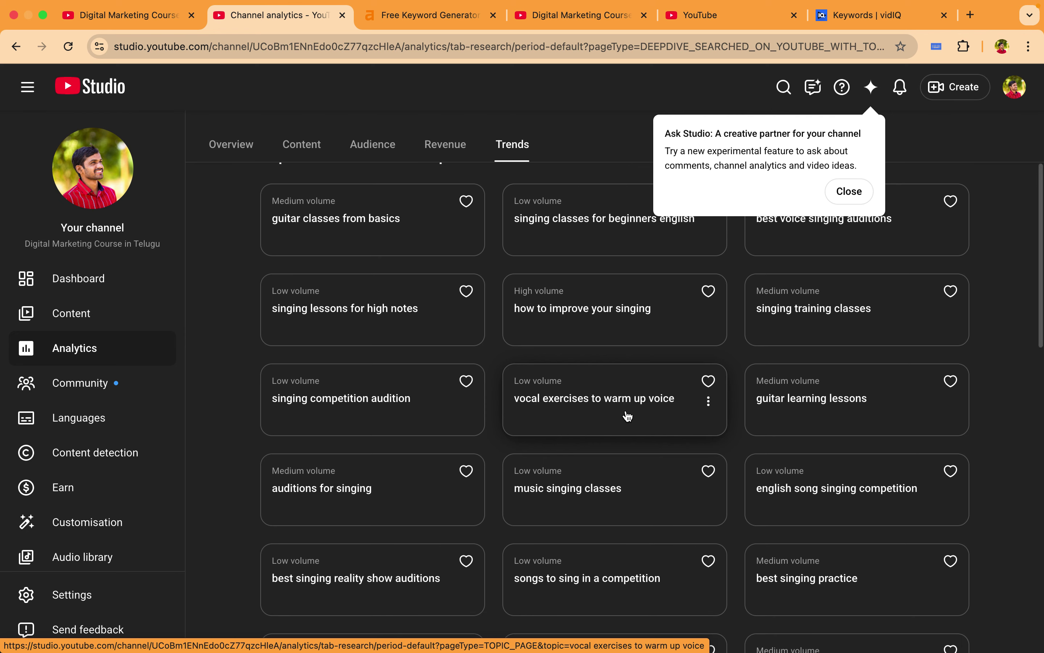
{"action": "scroll", "coordinate": [627, 415], "scroll_direction": "down", "scroll_amount": 5}
{"action": "scroll", "coordinate": [628, 416], "scroll_direction": "down", "scroll_amount": 7}
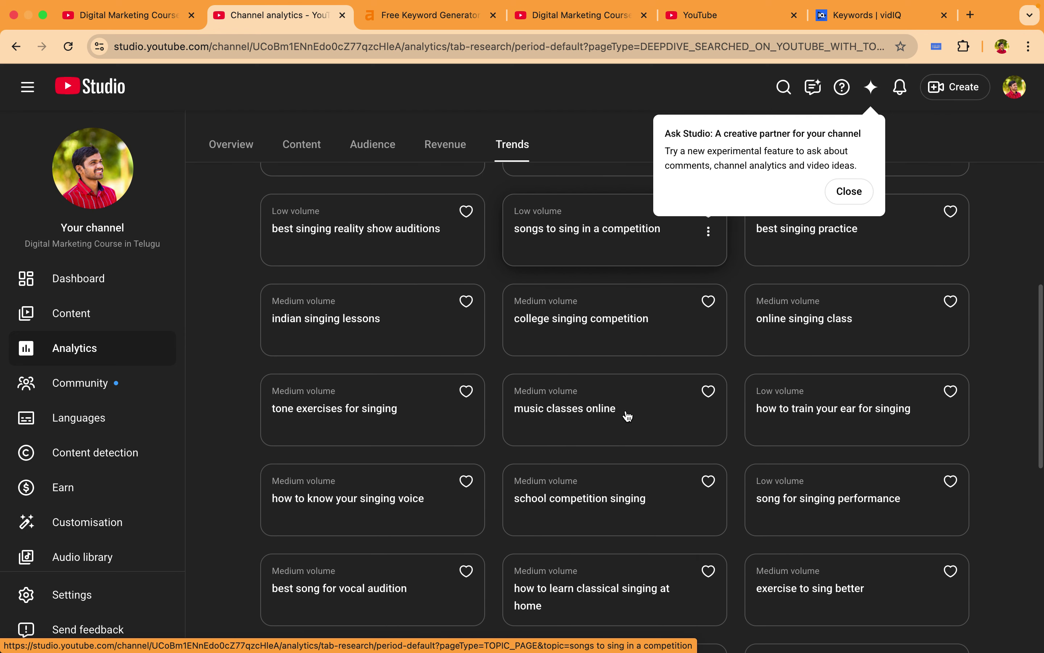
{"action": "scroll", "coordinate": [627, 415], "scroll_direction": "down", "scroll_amount": 2}
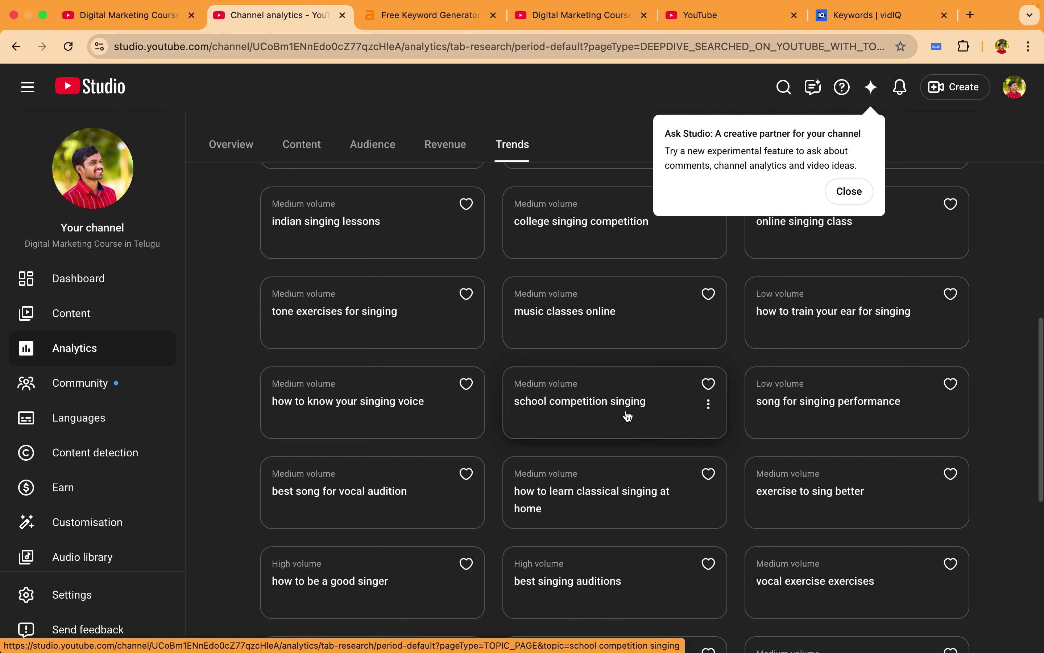
{"action": "scroll", "coordinate": [627, 415], "scroll_direction": "down", "scroll_amount": 3}
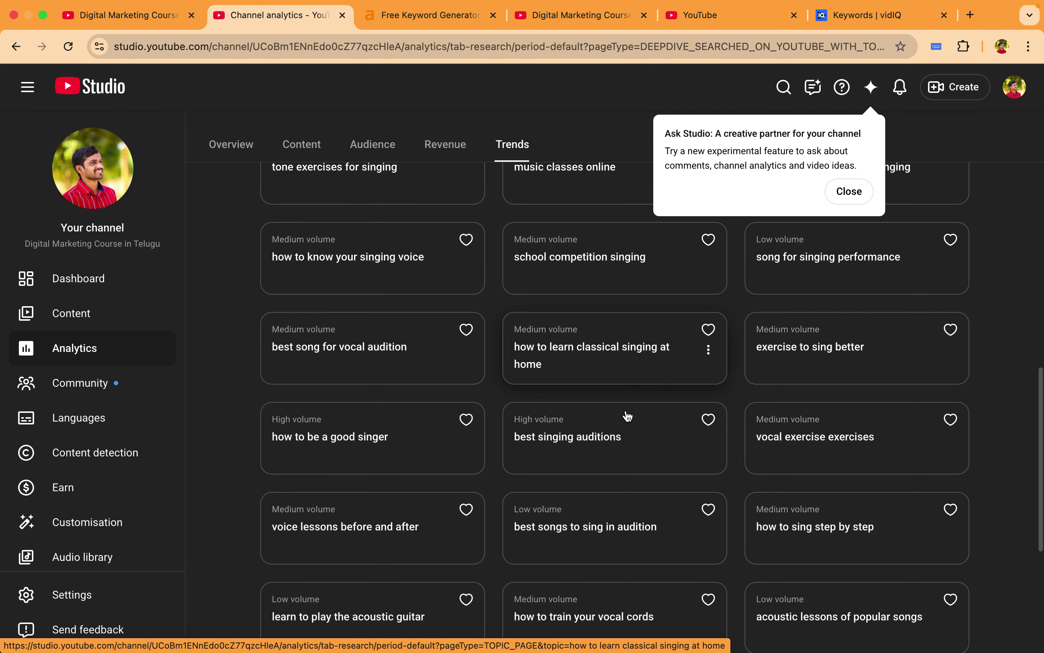
{"action": "scroll", "coordinate": [627, 416], "scroll_direction": "up", "scroll_amount": 15}
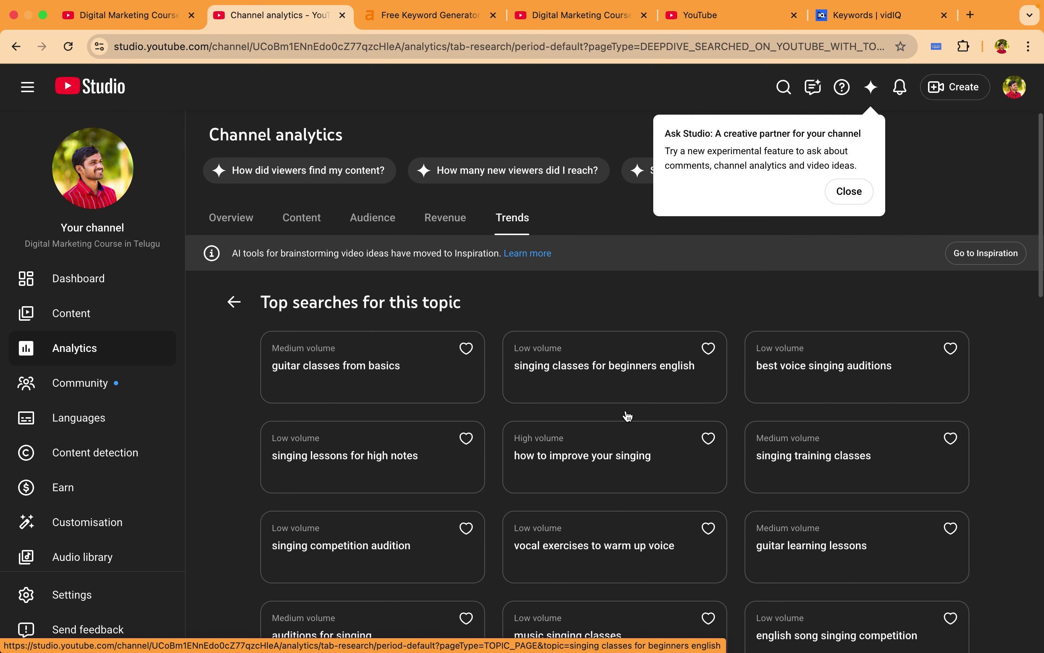
{"action": "scroll", "coordinate": [627, 416], "scroll_direction": "down", "scroll_amount": 3}
{"action": "scroll", "coordinate": [627, 415], "scroll_direction": "up", "scroll_amount": 4}
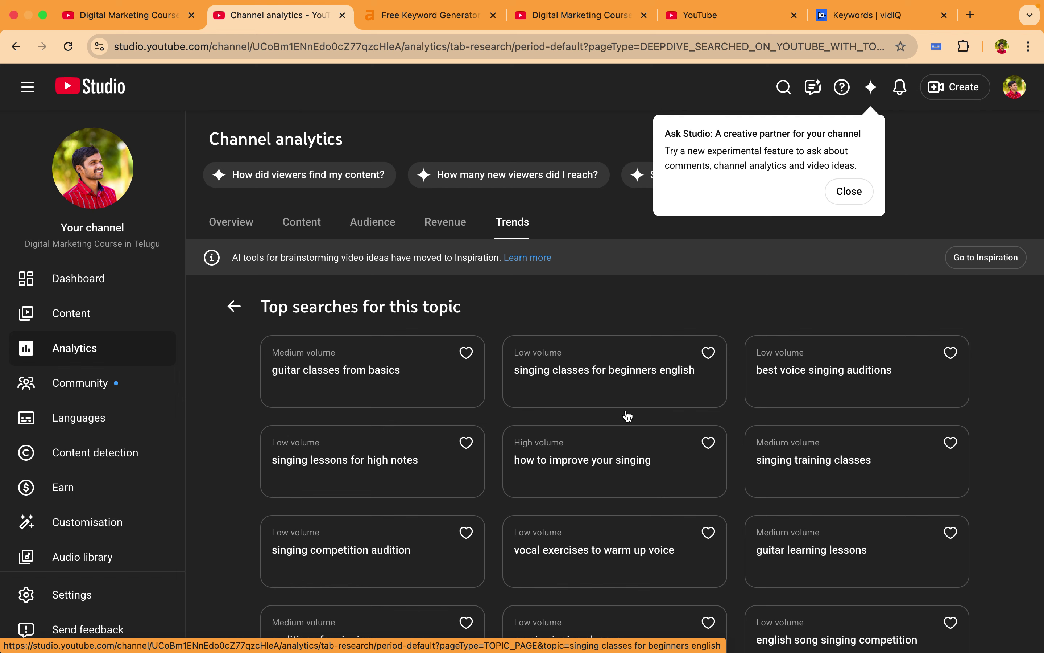
{"action": "scroll", "coordinate": [627, 415], "scroll_direction": "down", "scroll_amount": 1}
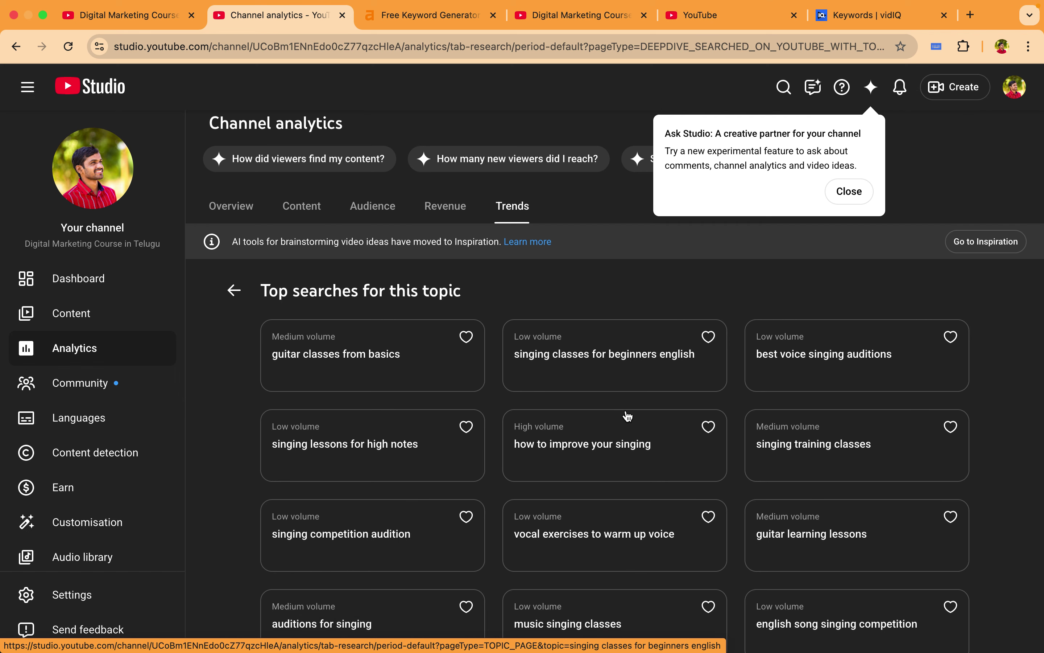
{"action": "scroll", "coordinate": [627, 416], "scroll_direction": "down", "scroll_amount": 10}
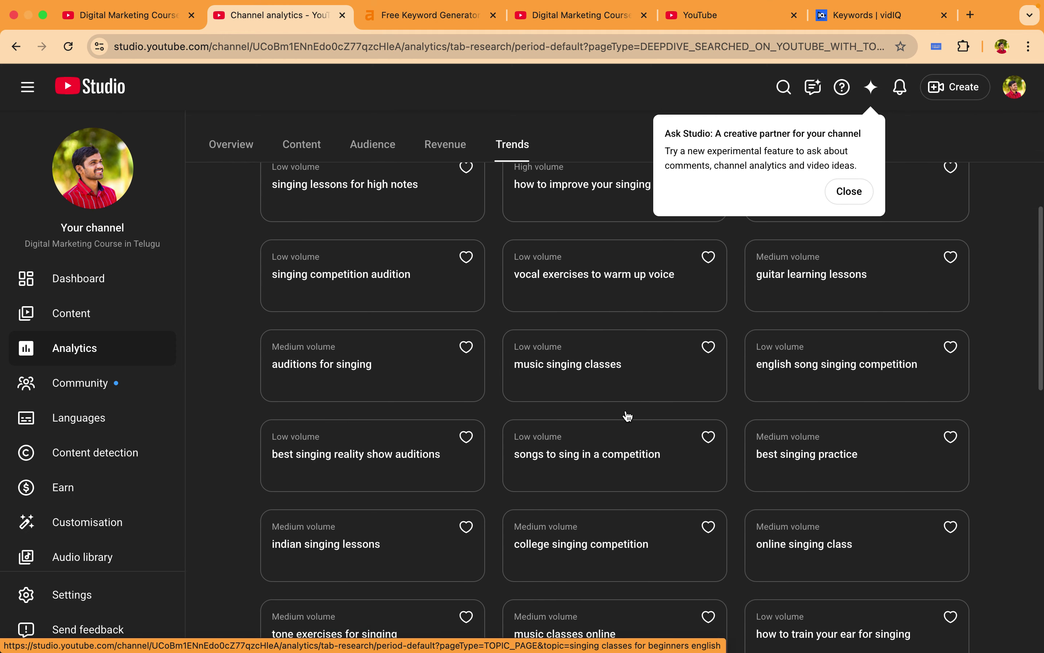
{"action": "scroll", "coordinate": [627, 416], "scroll_direction": "down", "scroll_amount": 10}
{"action": "scroll", "coordinate": [627, 416], "scroll_direction": "up", "scroll_amount": 20}
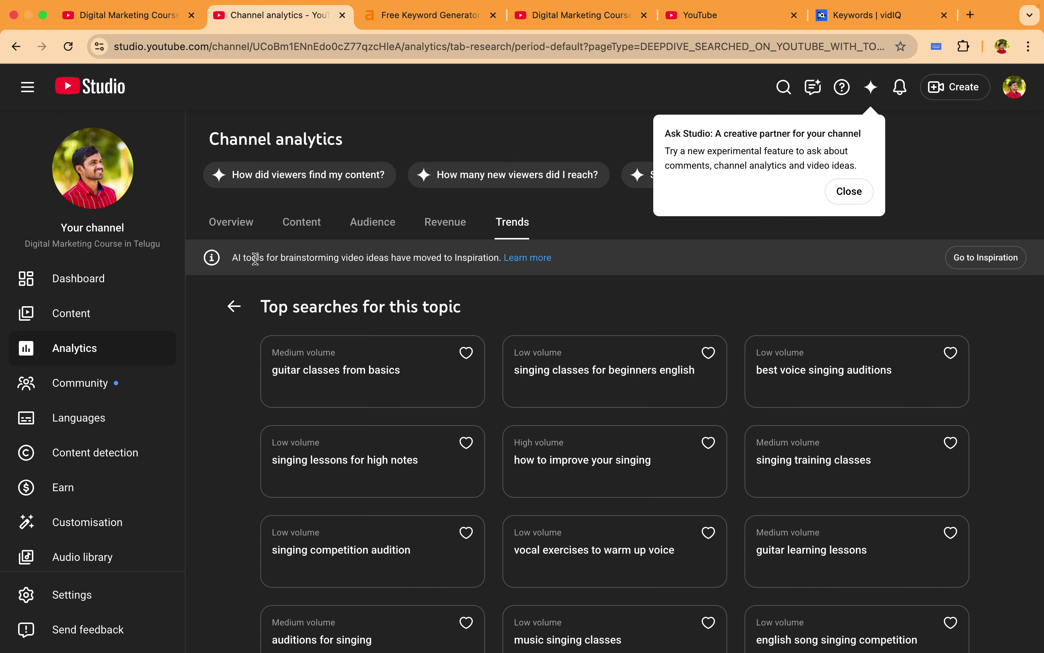
- Go to the Inspiration page through the notice about moved AI brainstorming tools and dismiss the Ask Studio pop-up
{"action": "left_click", "coordinate": [297, 254]}
{"action": "double_click", "coordinate": [297, 254]}
{"action": "left_click", "coordinate": [345, 262]}
{"action": "left_click", "coordinate": [975, 257]}
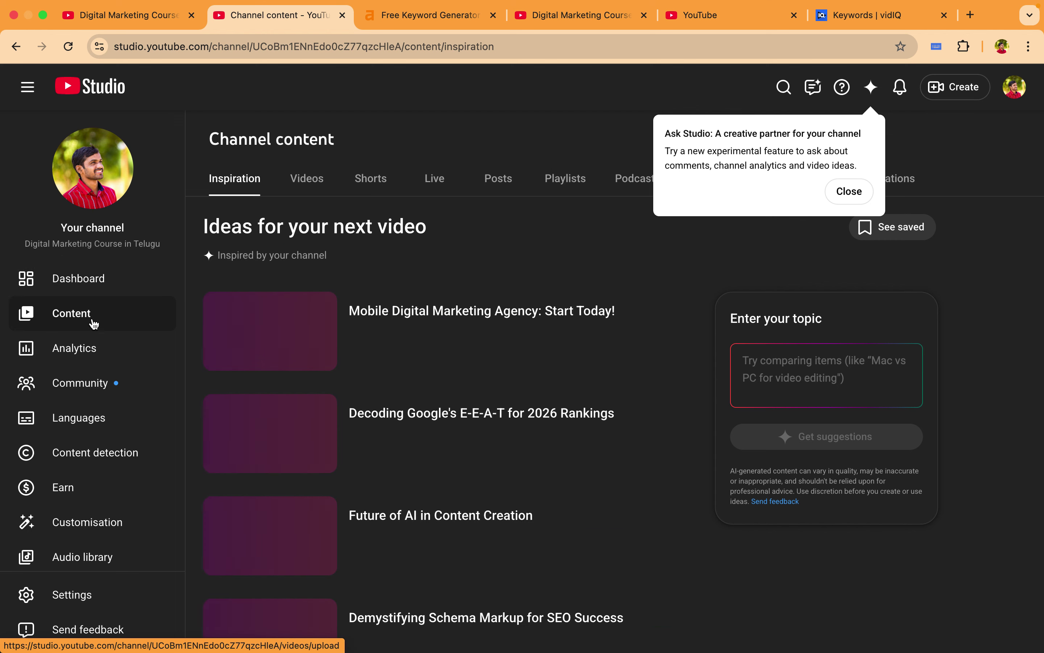
{"action": "left_click", "coordinate": [849, 191]}
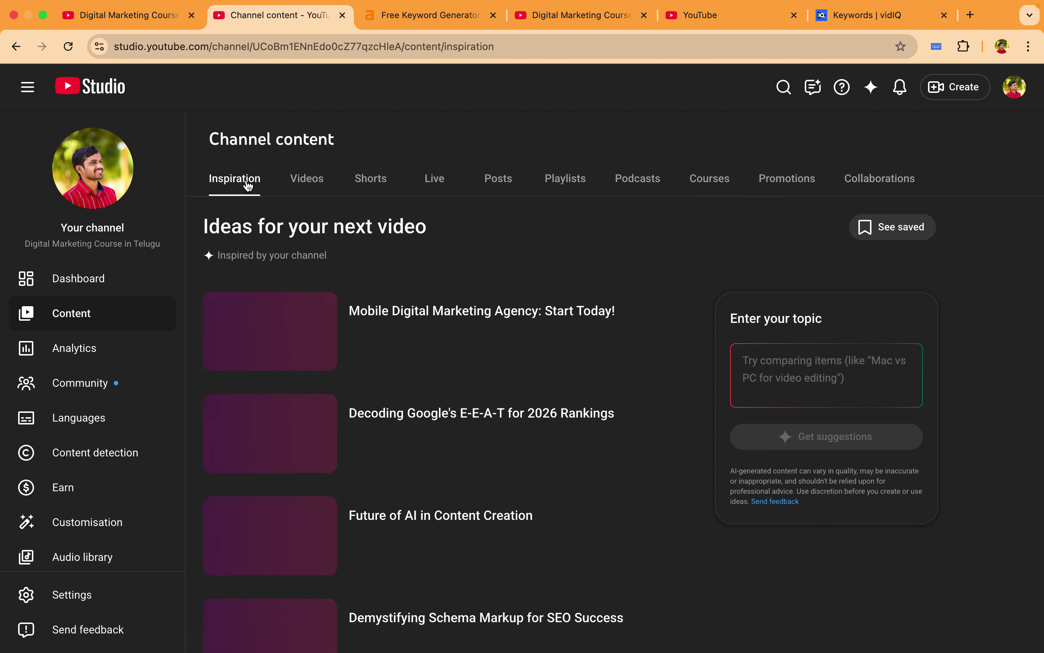
- Get video idea suggestions for the topic "singing course" and look through the suggested ideas
{"action": "scroll", "coordinate": [492, 471], "scroll_direction": "down", "scroll_amount": 4}
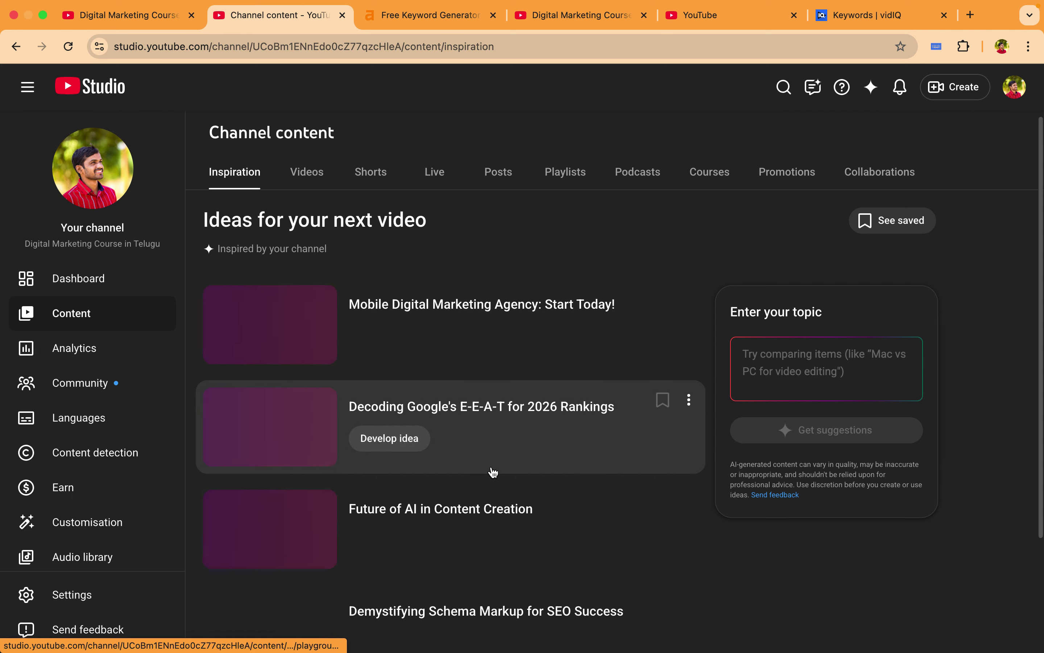
{"action": "scroll", "coordinate": [493, 472], "scroll_direction": "up", "scroll_amount": 1}
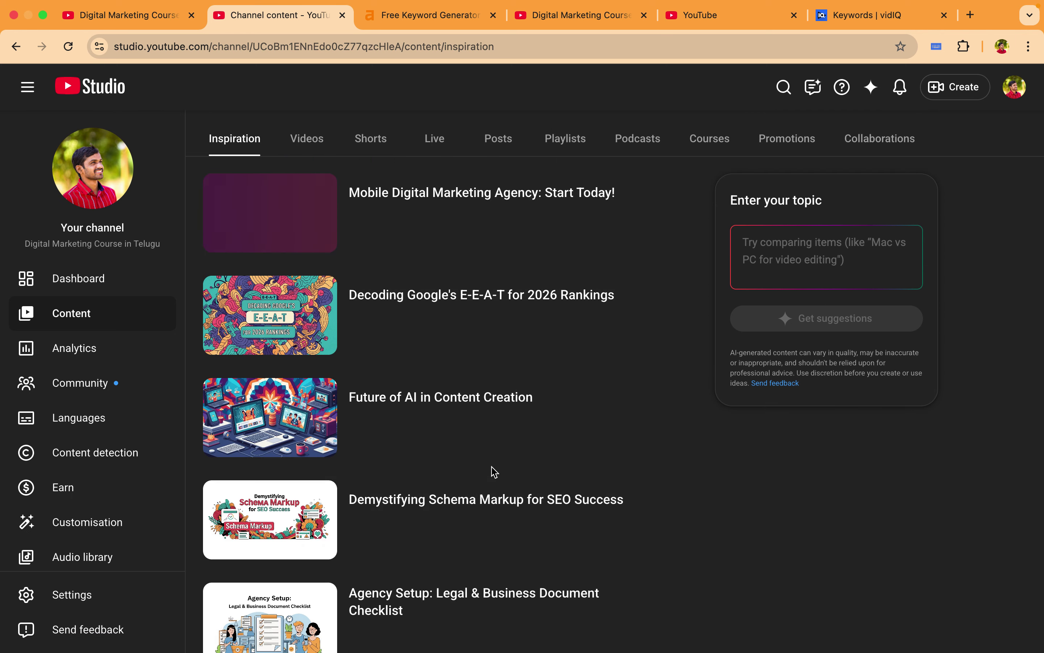
{"action": "scroll", "coordinate": [492, 471], "scroll_direction": "up", "scroll_amount": 3}
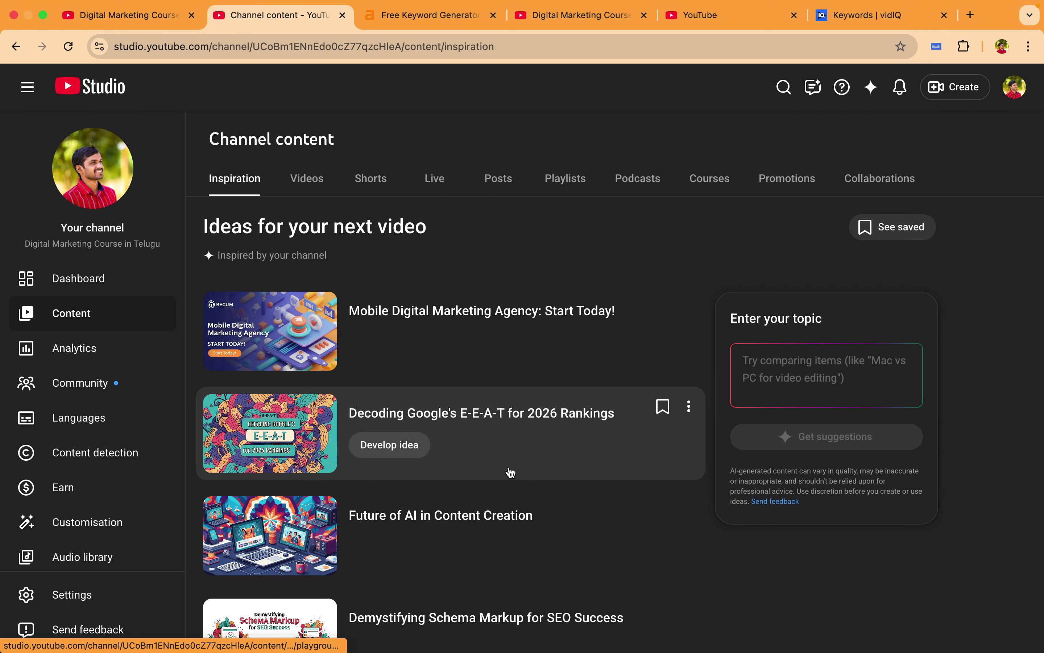
{"action": "left_click", "coordinate": [799, 376]}
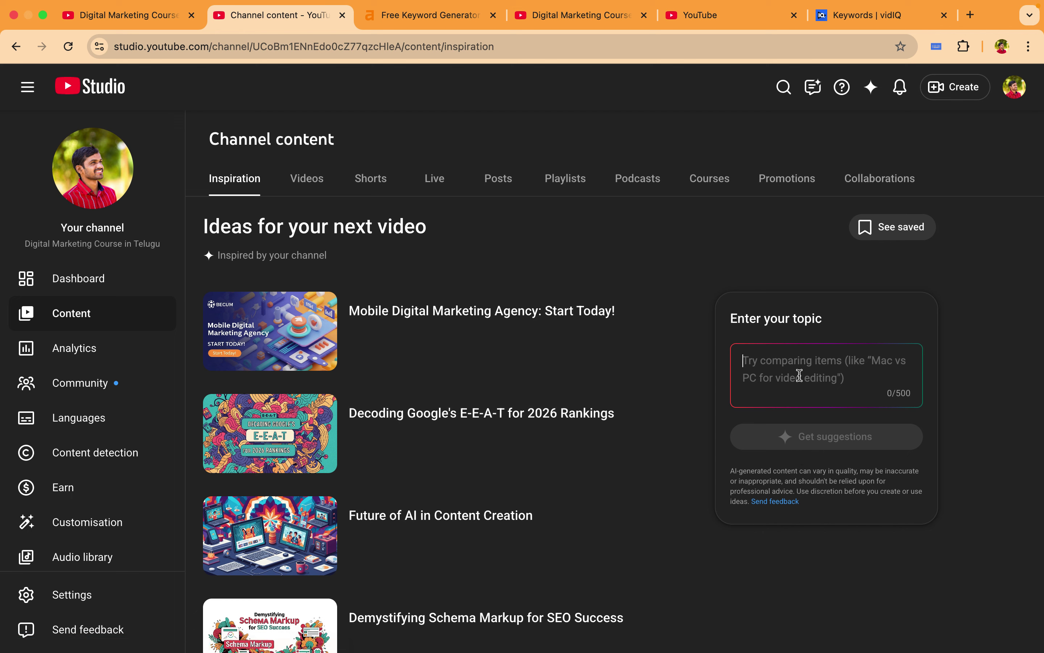
{"action": "type", "text": "singing course"}
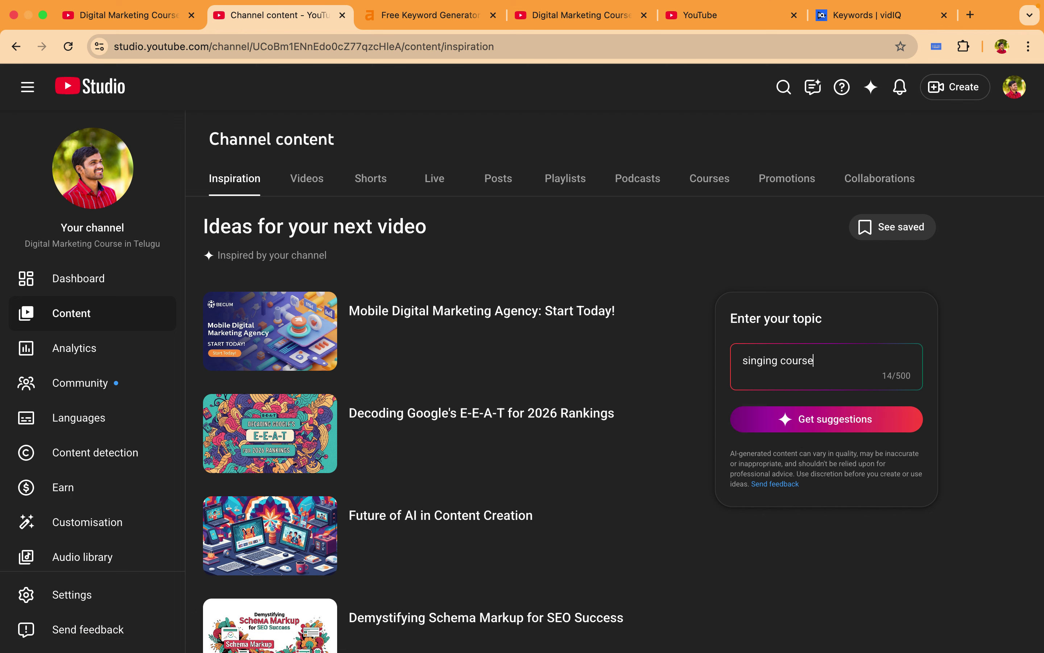
{"action": "left_click", "coordinate": [835, 428]}
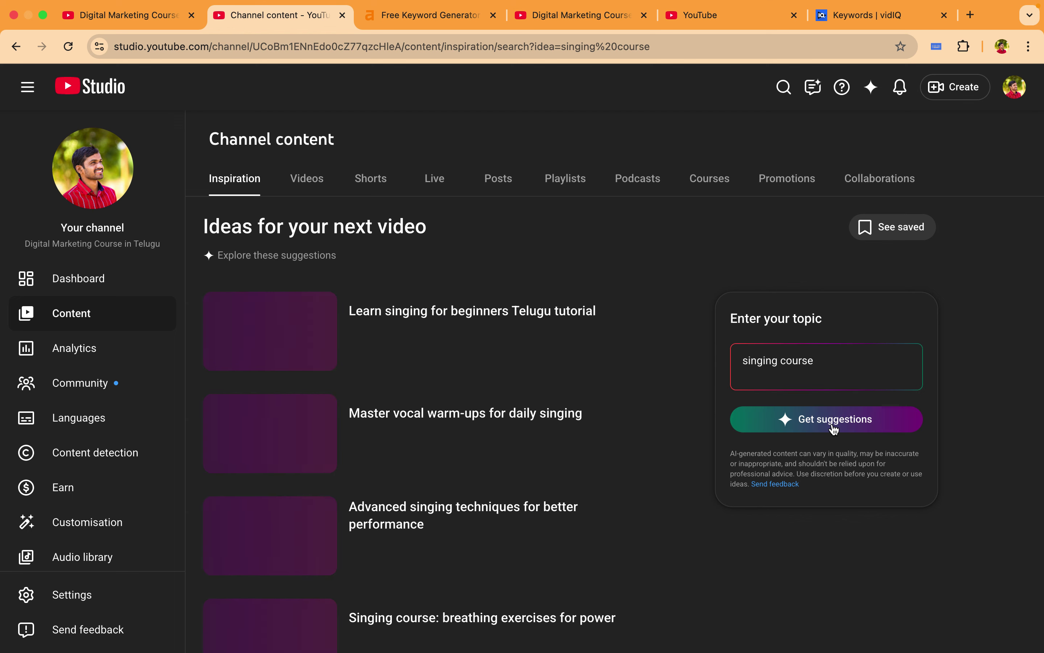
{"action": "mouse_move", "coordinate": [690, 367]}
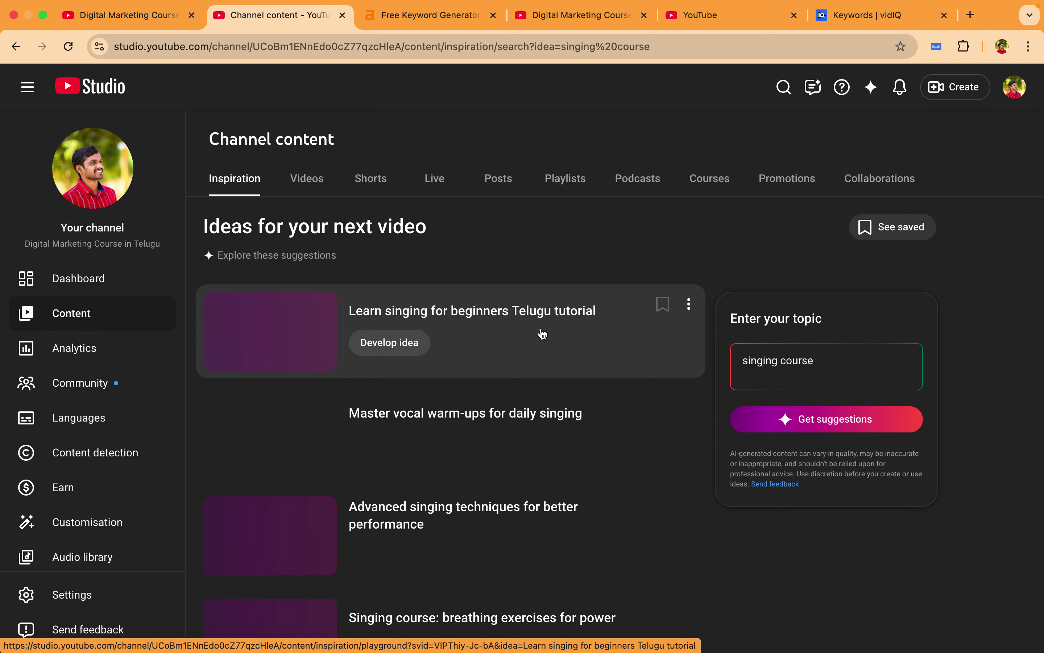
{"action": "scroll", "coordinate": [495, 386], "scroll_direction": "down", "scroll_amount": 1}
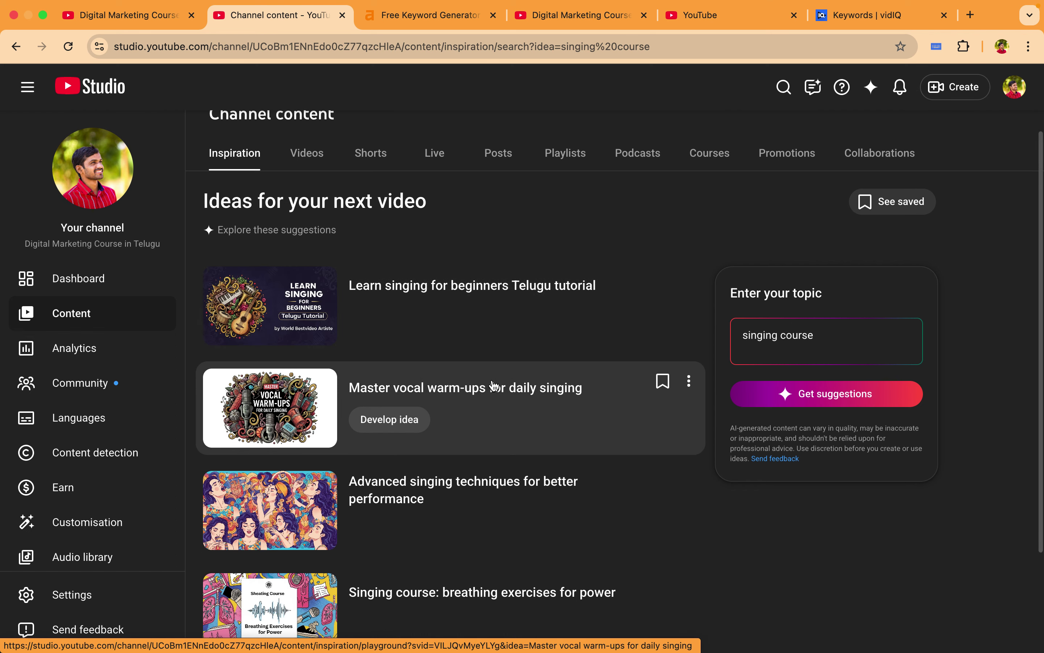
{"action": "scroll", "coordinate": [494, 385], "scroll_direction": "down", "scroll_amount": 5}
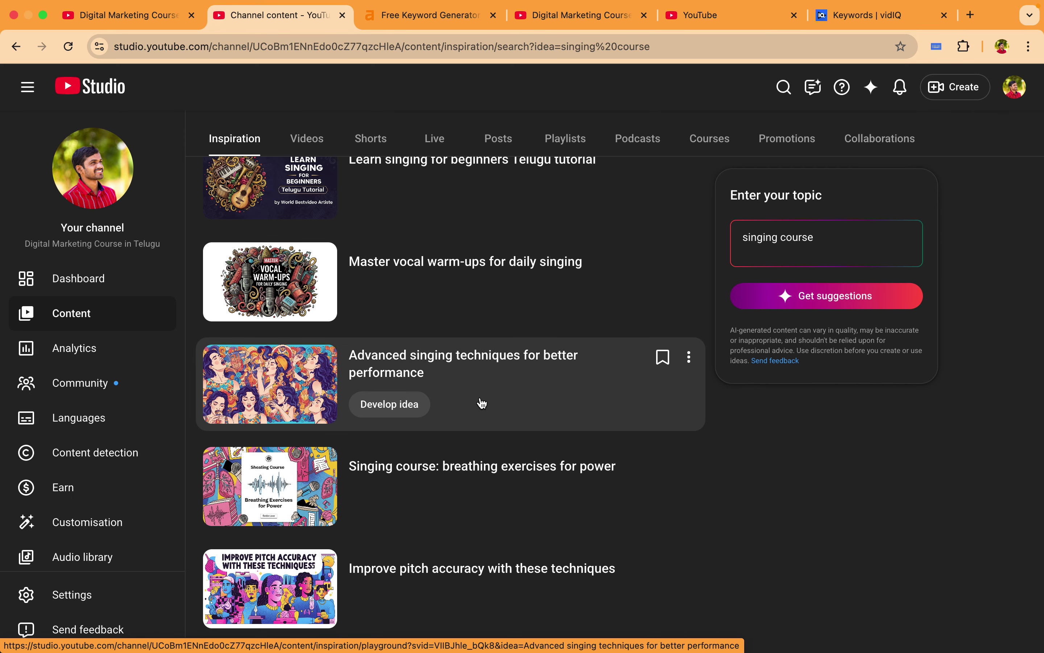
{"action": "scroll", "coordinate": [482, 403], "scroll_direction": "up", "scroll_amount": 6}
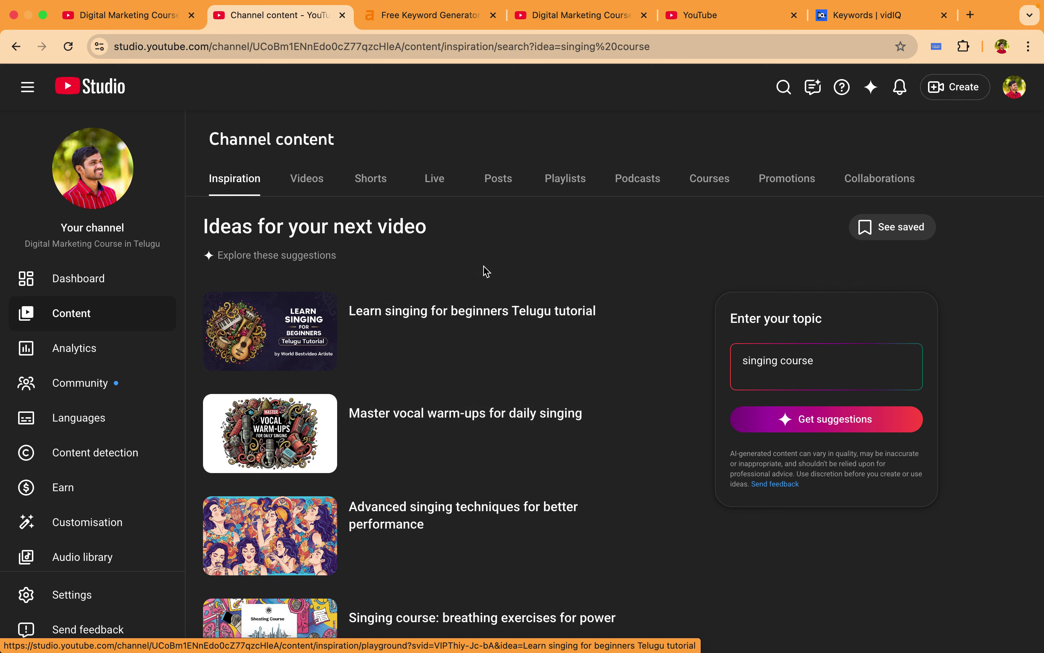
- Switch to the YouTube channel page and enter "western singing" as the search term to look through its autocomplete suggestions
{"action": "left_click", "coordinate": [595, 20]}
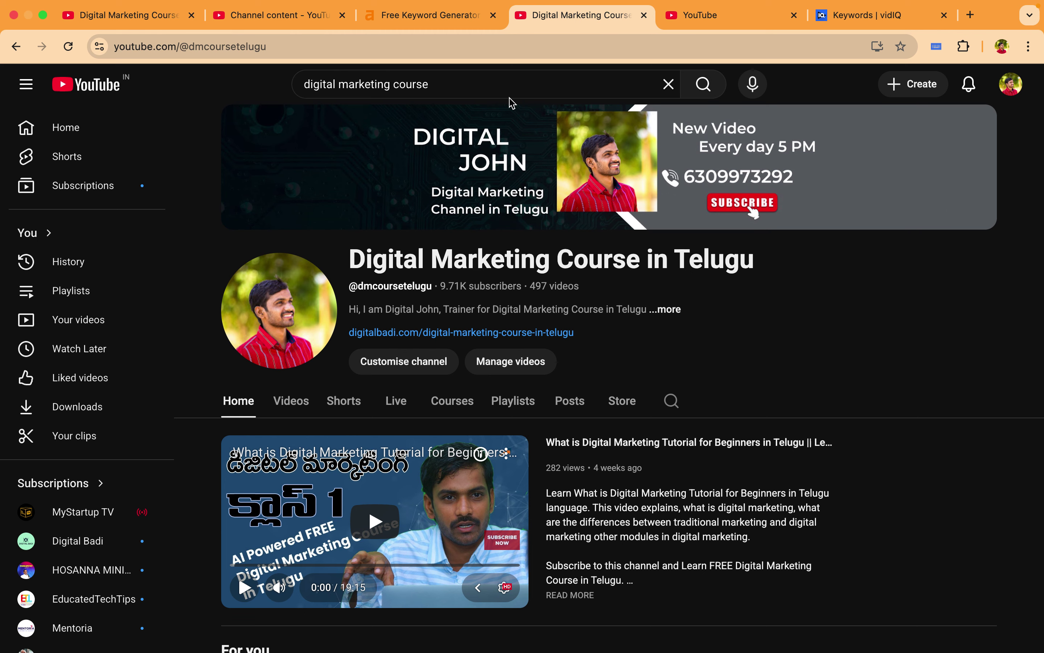
{"action": "left_click", "coordinate": [463, 93]}
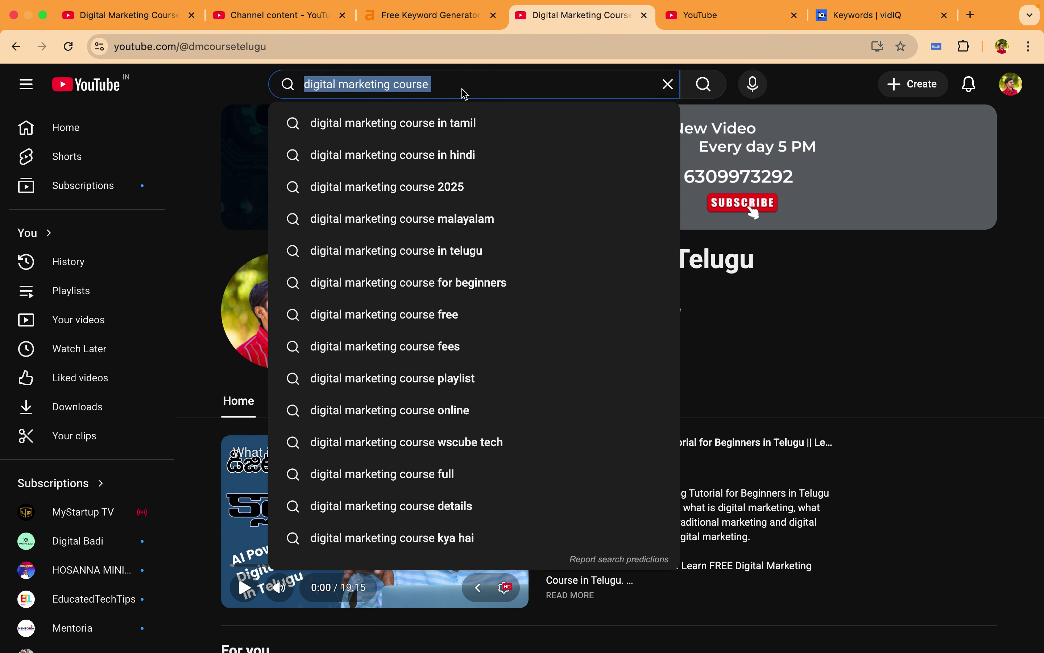
{"action": "key", "text": "BackSpace"}
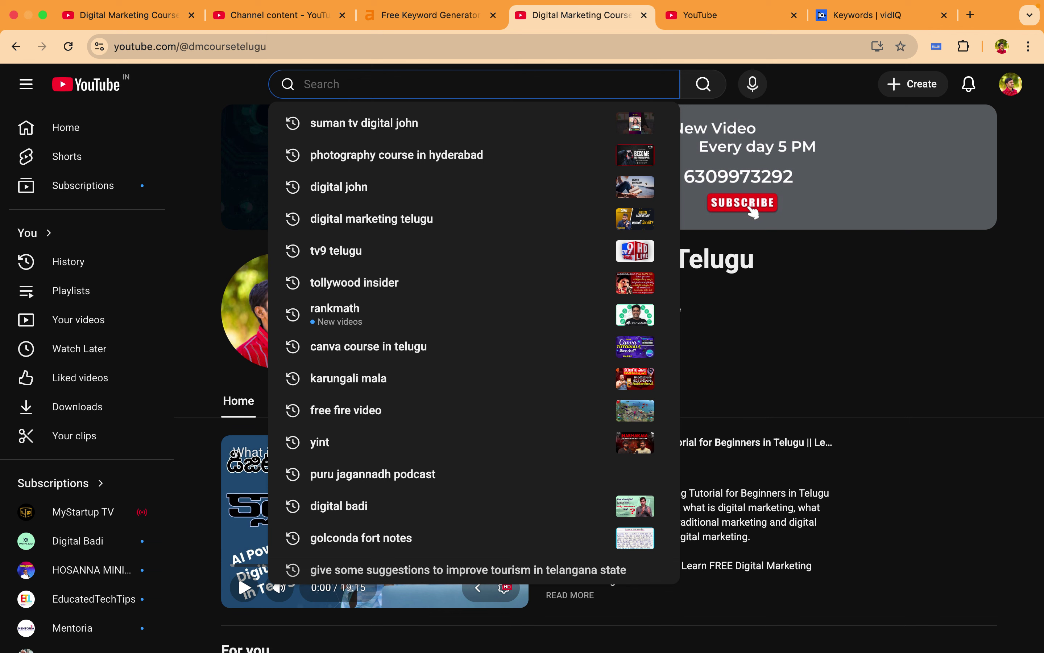
{"action": "type", "text": "western"}
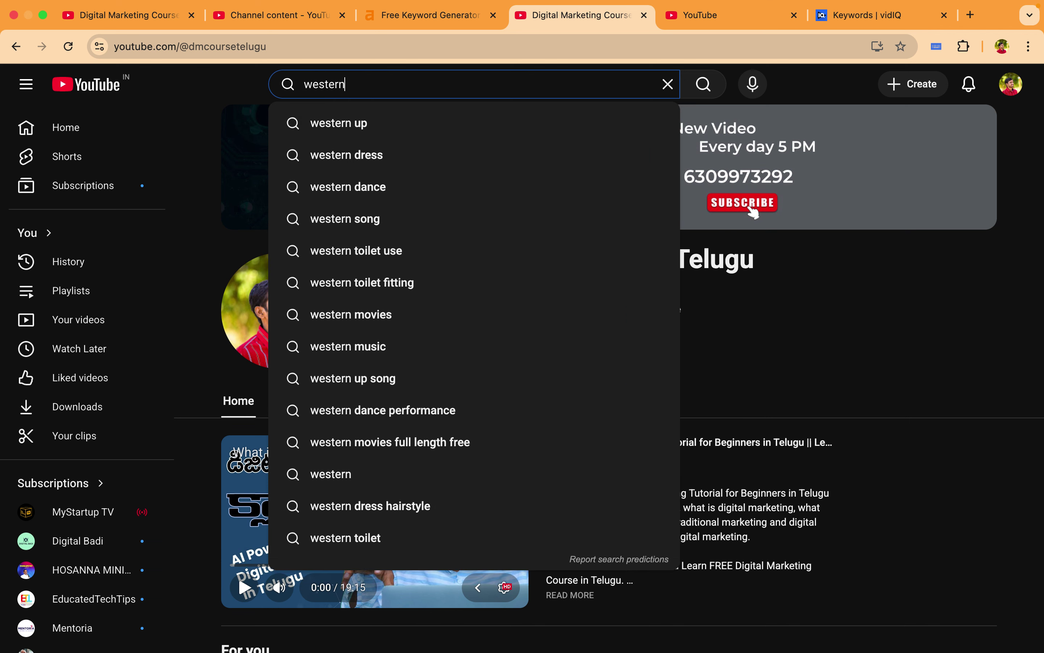
{"action": "type", "text": " singing"}
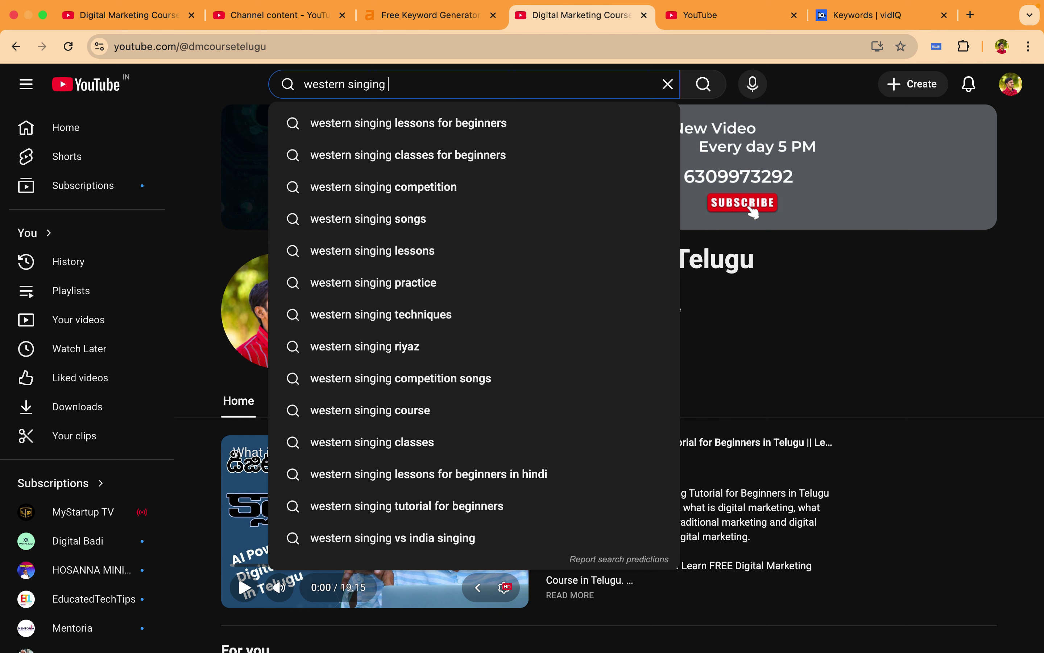
{"action": "key", "text": "BackSpace"}
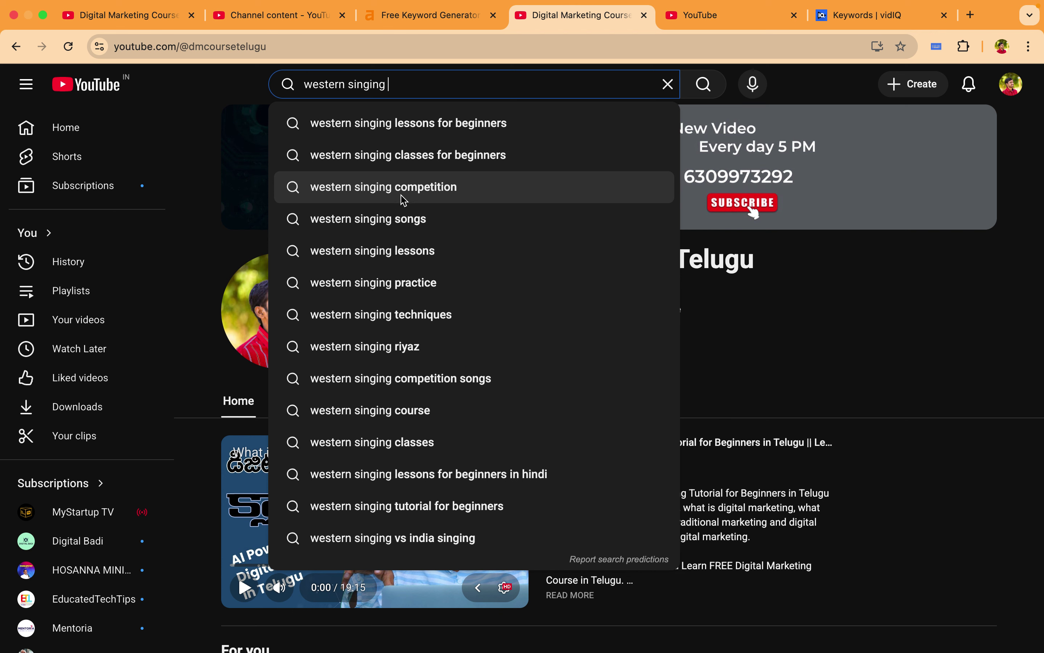
{"action": "scroll", "coordinate": [418, 359], "scroll_direction": "down", "scroll_amount": 2}
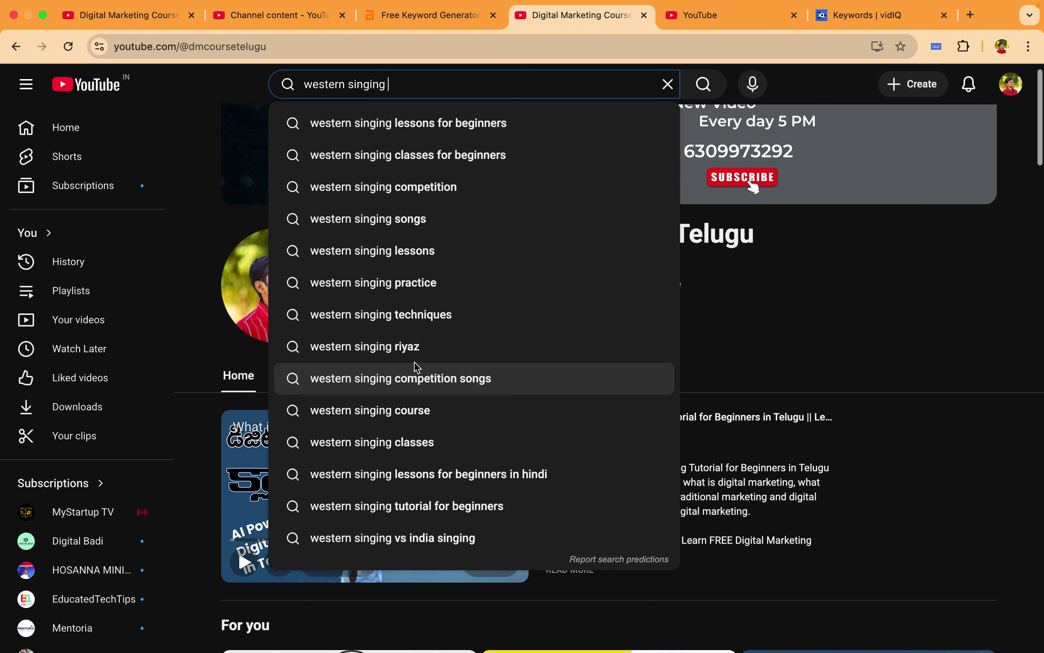
{"action": "scroll", "coordinate": [418, 367], "scroll_direction": "up", "scroll_amount": 2}
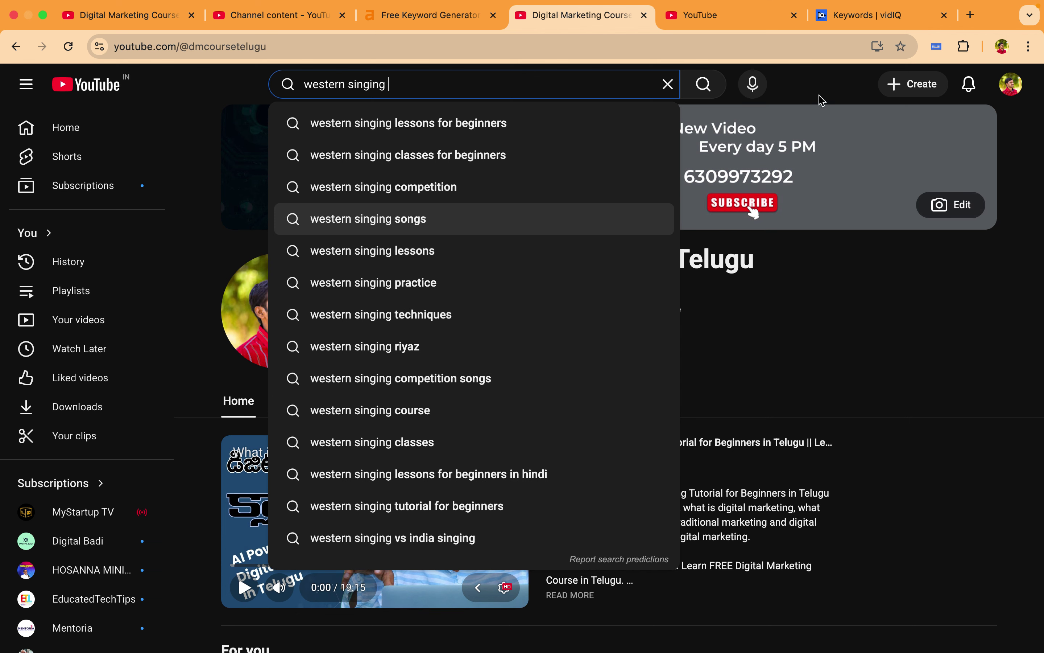
- Switch to vidIQ and look over the top keyword opportunities and the channel's top search terms on the Keywords page
{"action": "left_click", "coordinate": [834, 18]}
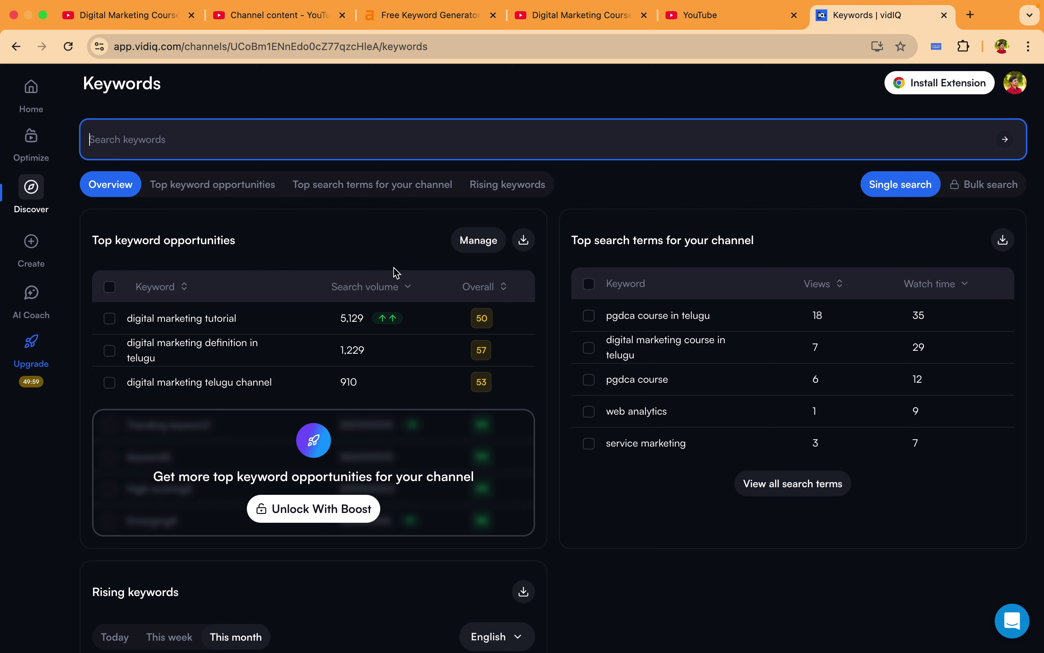
{"action": "scroll", "coordinate": [393, 272], "scroll_direction": "down", "scroll_amount": 1}
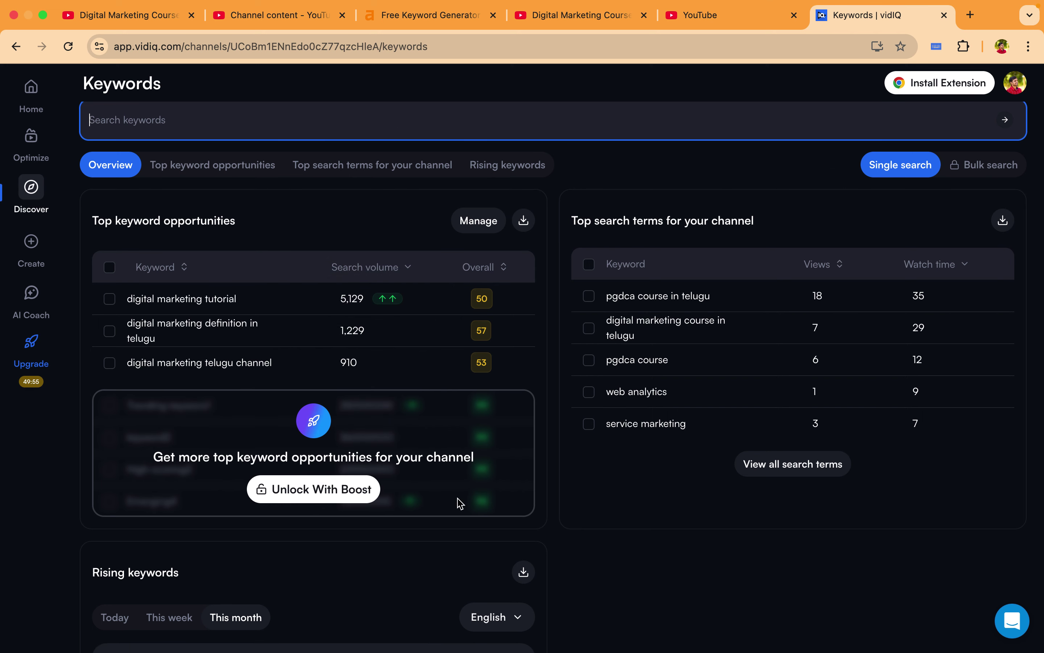
{"action": "scroll", "coordinate": [459, 501], "scroll_direction": "down", "scroll_amount": 2}
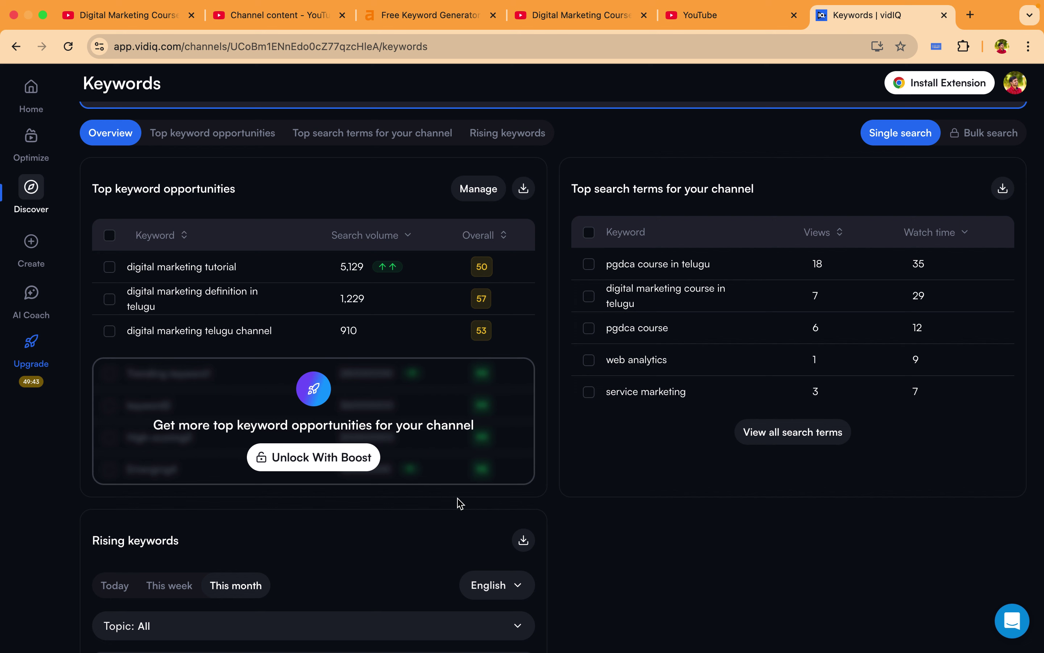
{"action": "scroll", "coordinate": [461, 503], "scroll_direction": "up", "scroll_amount": 2}
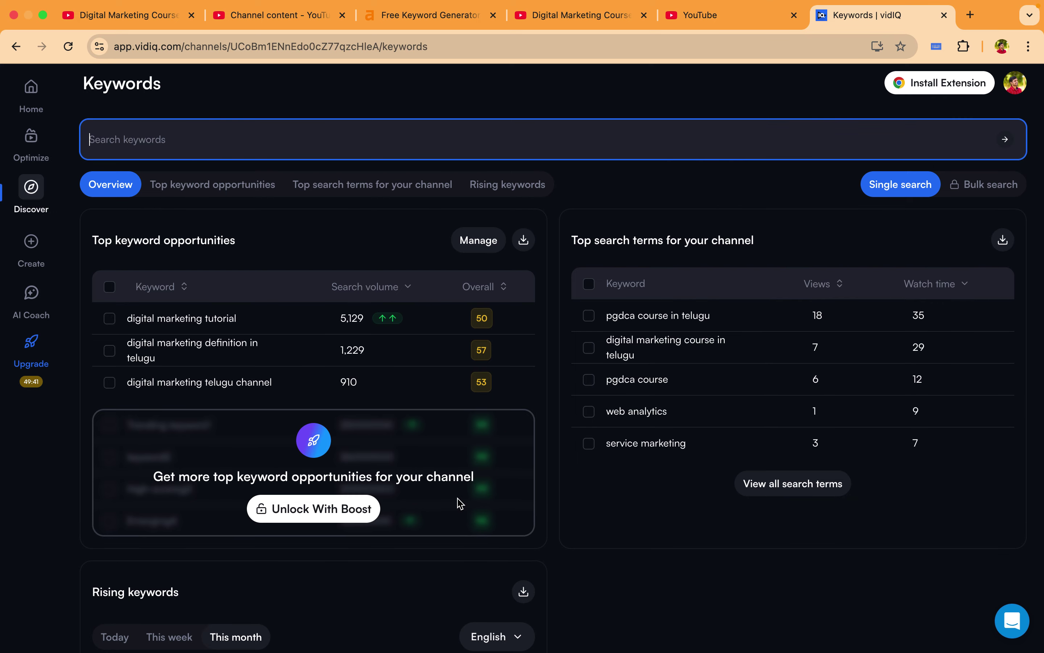
- Search the vidIQ keywords for "singing course"
{"action": "mouse_move", "coordinate": [378, 312]}
{"action": "left_click", "coordinate": [364, 140]}
{"action": "type", "text": "singing course"}
{"action": "key", "text": "Return"}
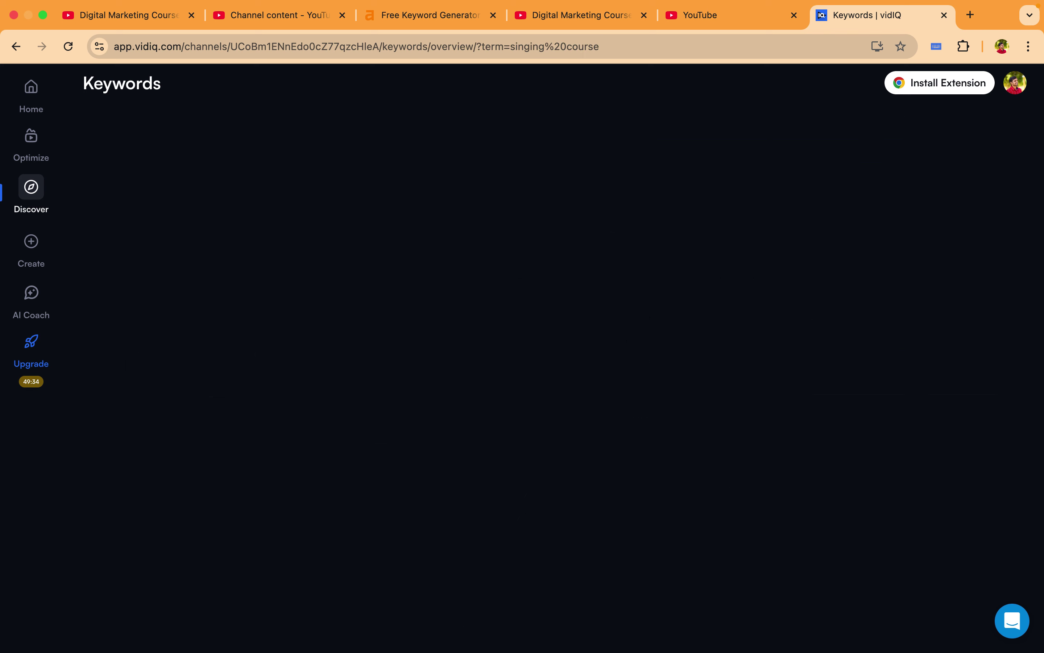
- Examine the overview scores, related keywords, matching keywords, questions and top trending videos for "singing course", and return to the page start
{"action": "scroll", "coordinate": [378, 473], "scroll_direction": "down", "scroll_amount": 3}
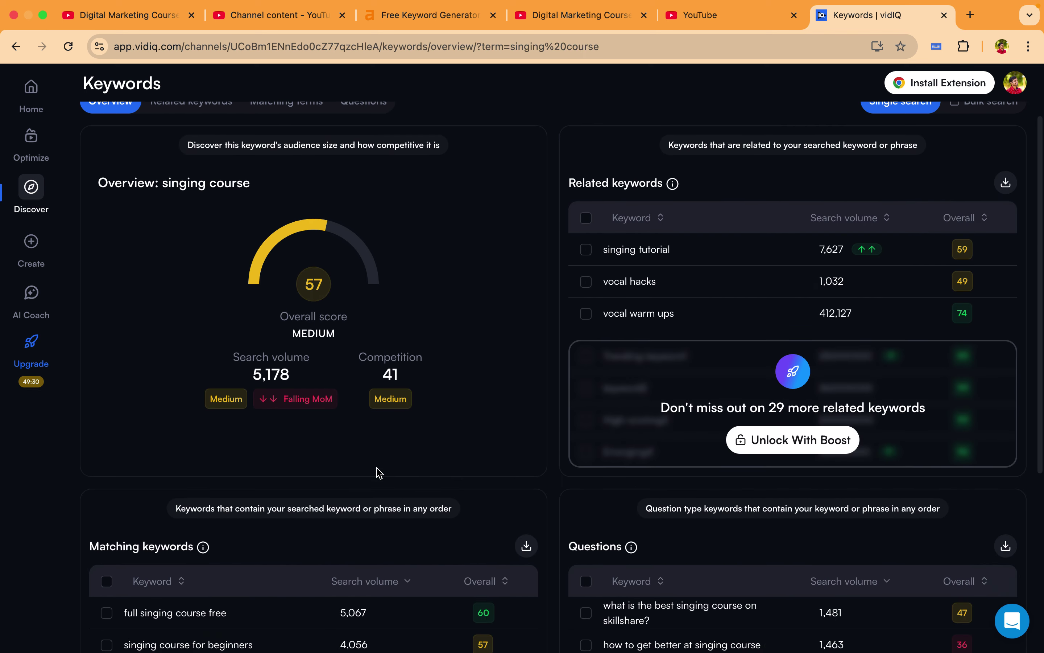
{"action": "scroll", "coordinate": [350, 393], "scroll_direction": "down", "scroll_amount": 2}
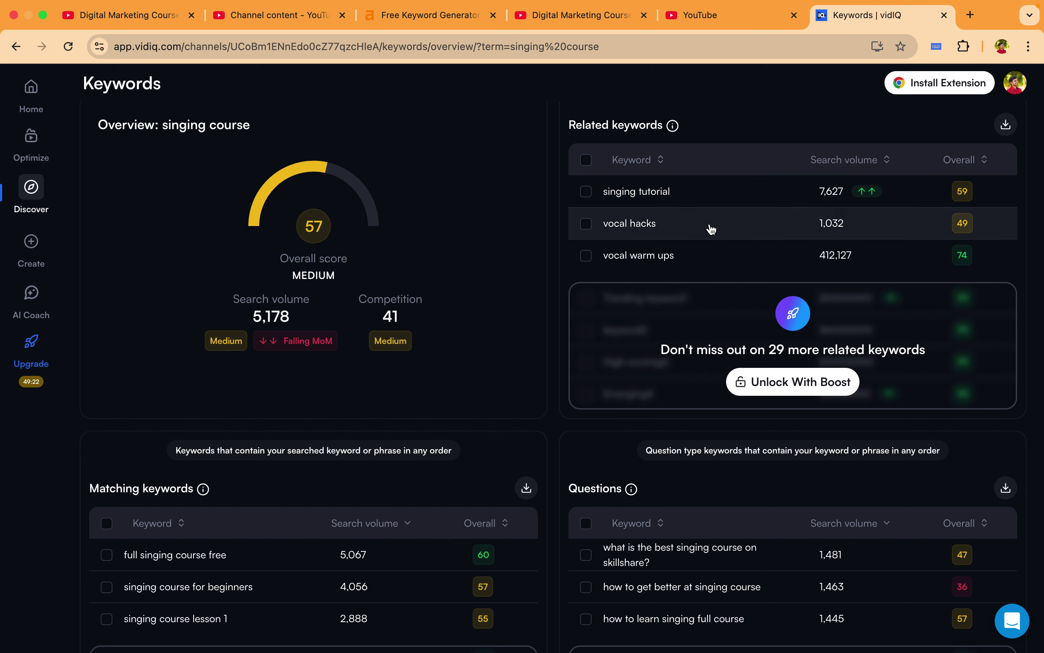
{"action": "scroll", "coordinate": [641, 237], "scroll_direction": "down", "scroll_amount": 1}
{"action": "scroll", "coordinate": [643, 236], "scroll_direction": "down", "scroll_amount": 1}
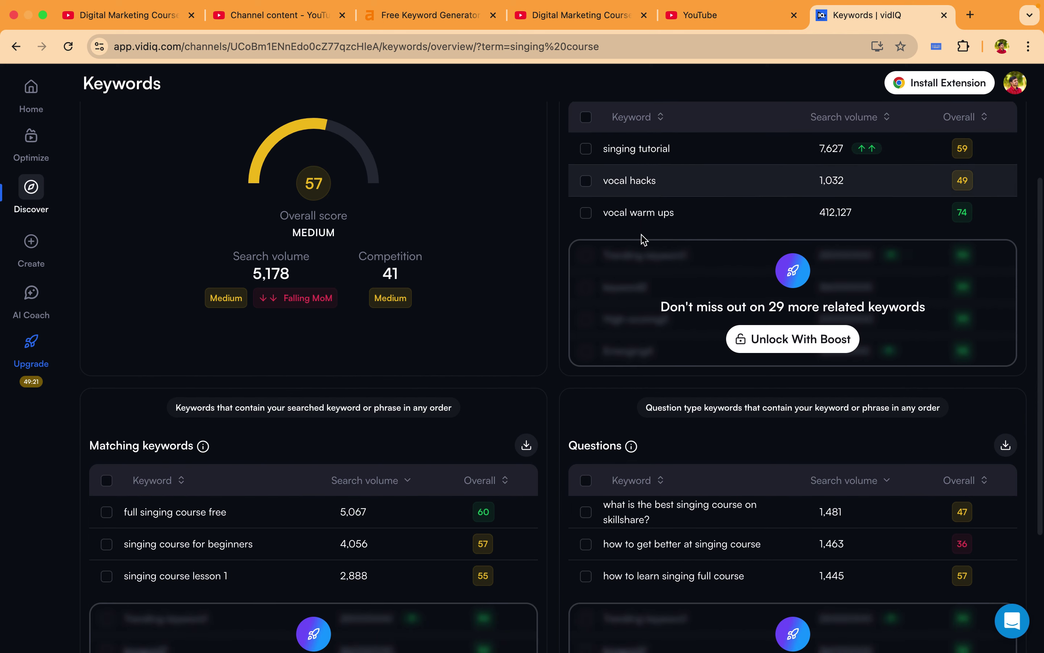
{"action": "scroll", "coordinate": [827, 184], "scroll_direction": "down", "scroll_amount": 1}
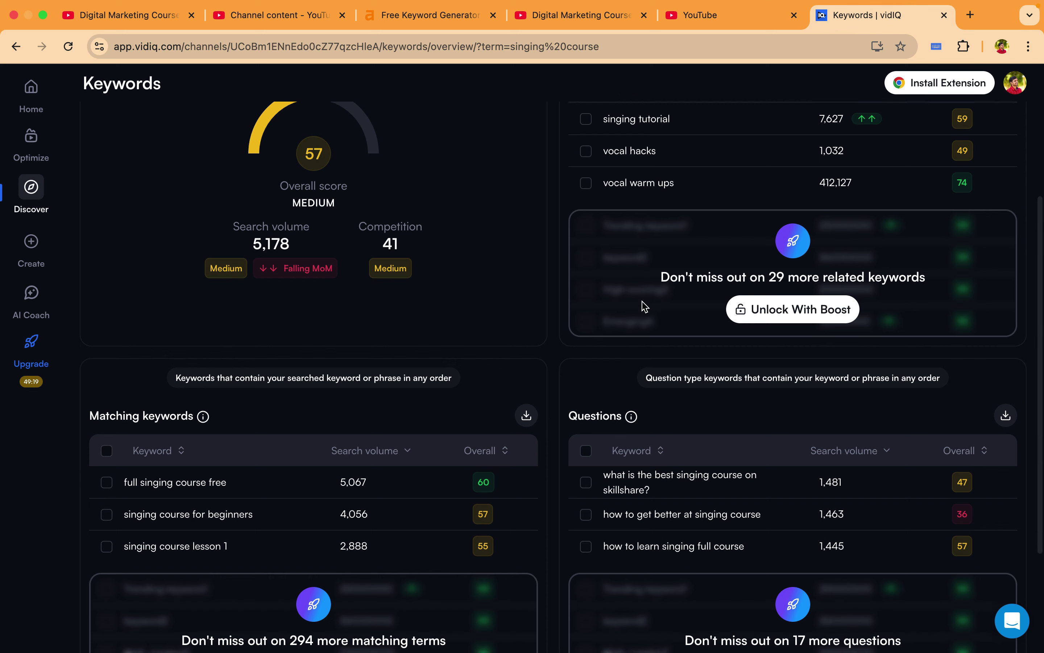
{"action": "scroll", "coordinate": [643, 305], "scroll_direction": "down", "scroll_amount": 6}
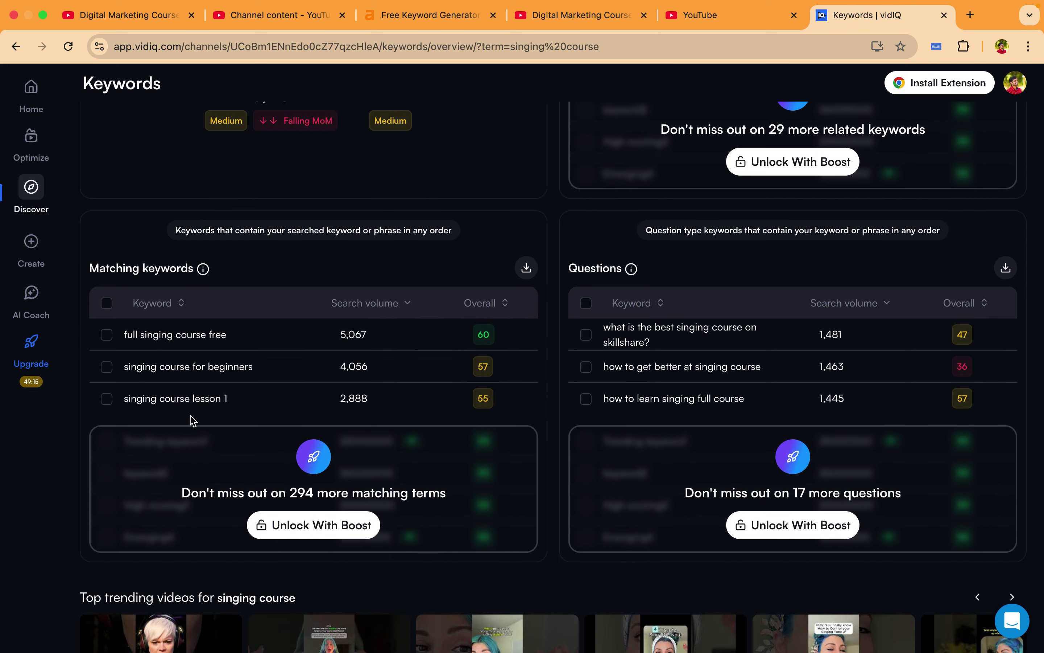
{"action": "scroll", "coordinate": [277, 409], "scroll_direction": "down", "scroll_amount": 2}
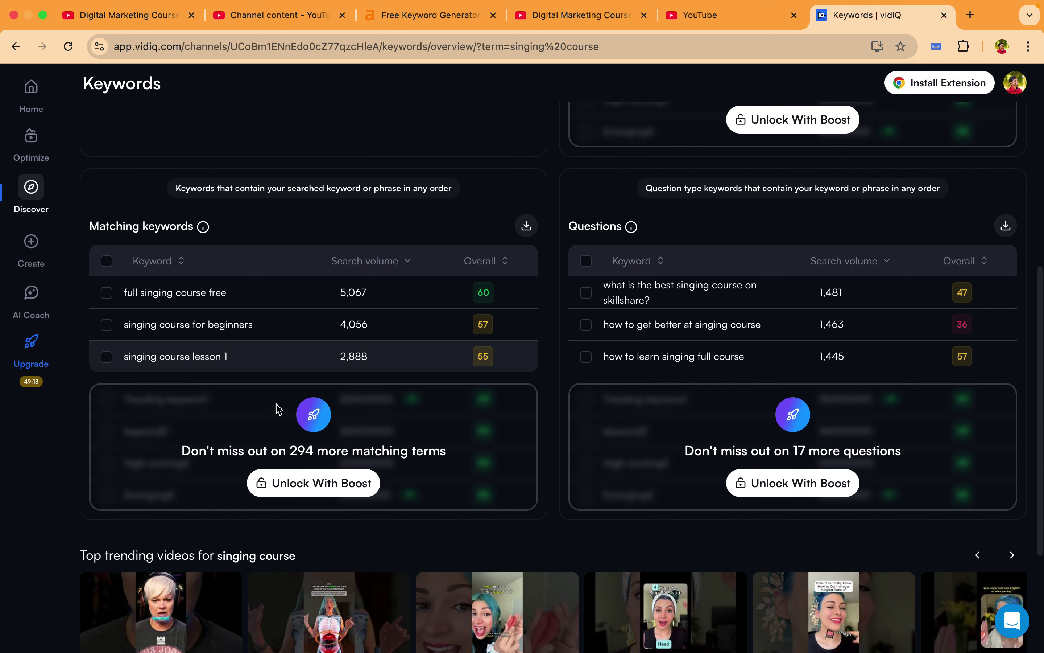
{"action": "scroll", "coordinate": [256, 364], "scroll_direction": "down", "scroll_amount": 3}
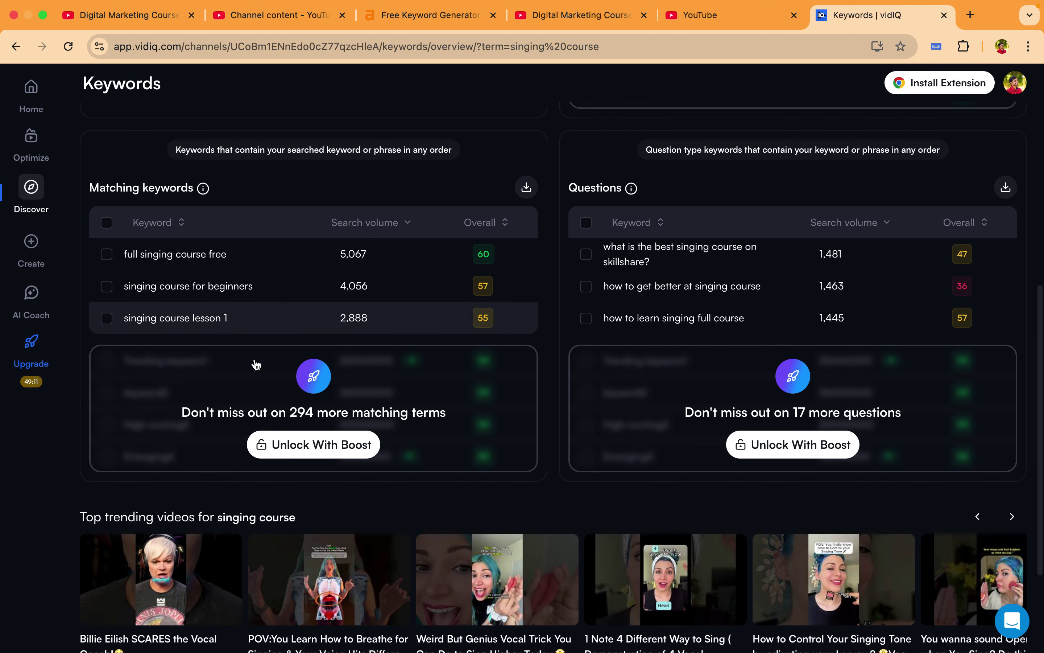
{"action": "scroll", "coordinate": [256, 365], "scroll_direction": "up", "scroll_amount": 4}
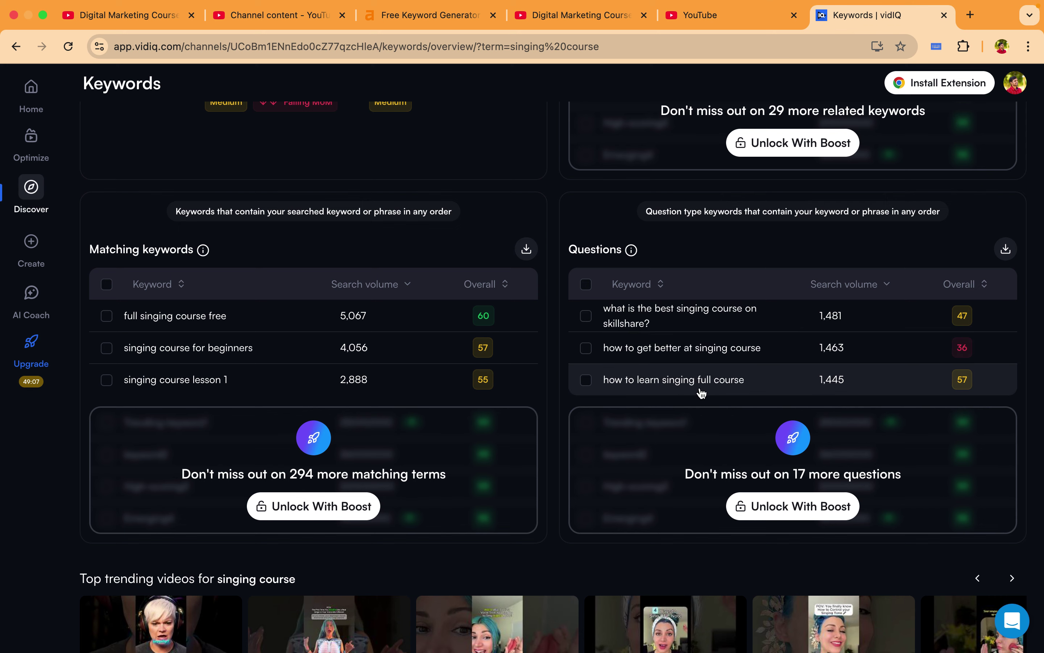
{"action": "scroll", "coordinate": [701, 392], "scroll_direction": "up", "scroll_amount": 5}
{"action": "scroll", "coordinate": [702, 392], "scroll_direction": "up", "scroll_amount": 3}
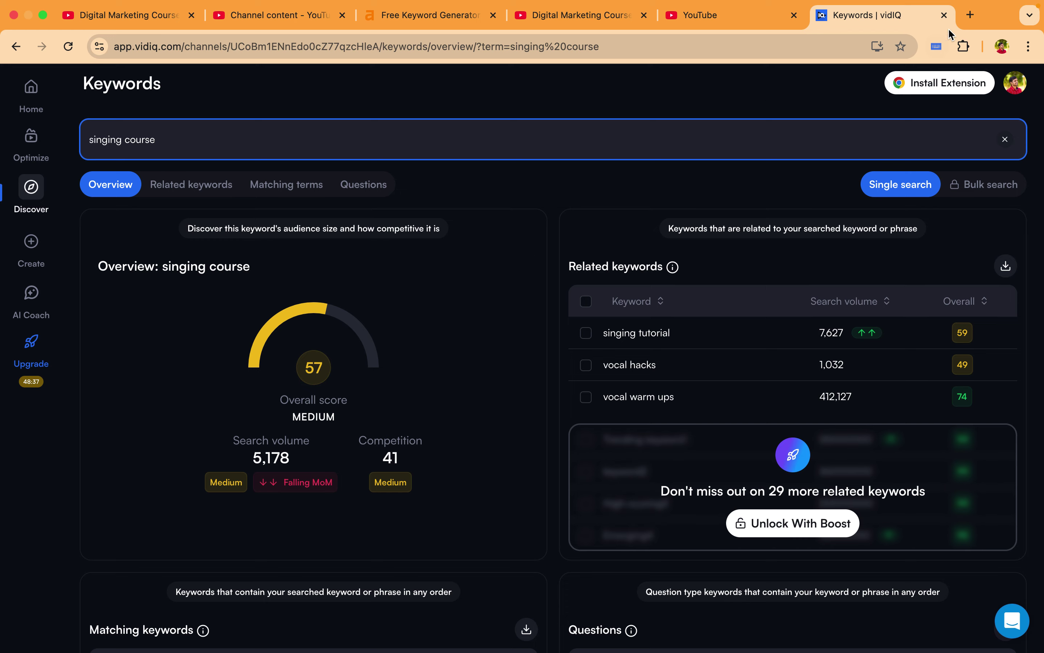
- Open the website digitaljohn.in in a new browser tab
{"action": "left_click", "coordinate": [971, 16]}
{"action": "type", "text": "digita"}
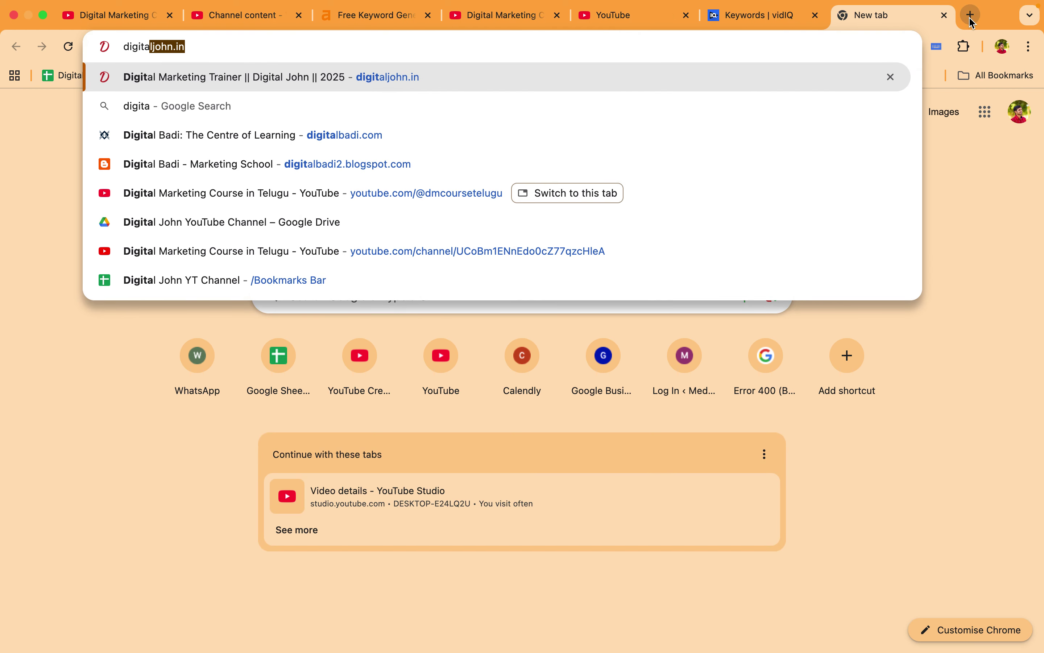
{"action": "key", "text": "Return"}
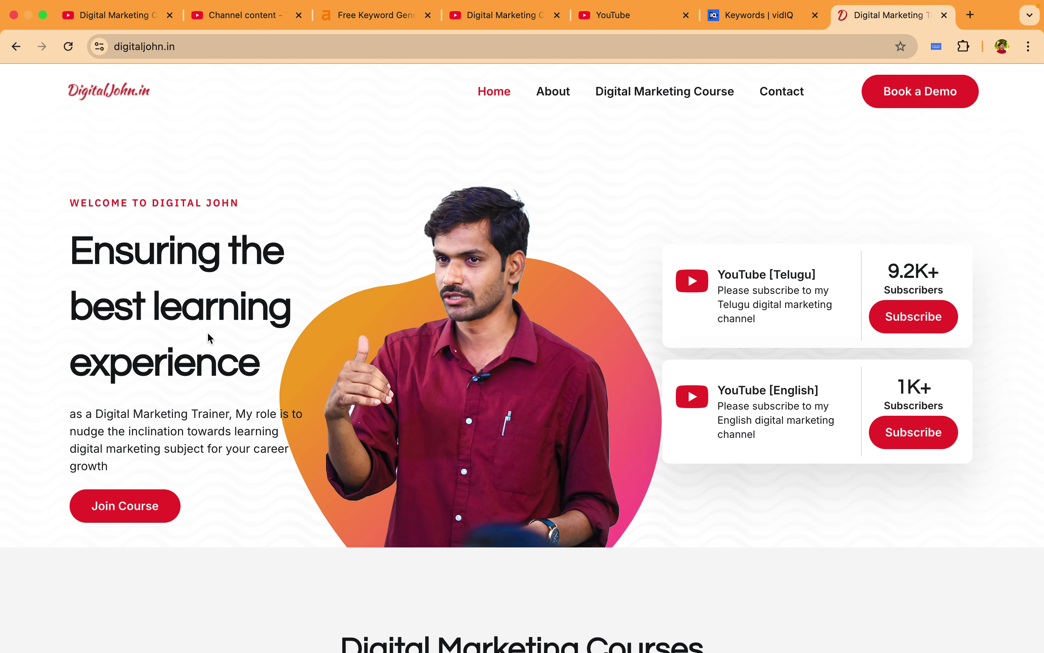
- Look through the website's home page, from the digital marketing courses and tutorials down to the footer contact details, and go back up
{"action": "scroll", "coordinate": [208, 336], "scroll_direction": "down", "scroll_amount": 2}
{"action": "scroll", "coordinate": [208, 338], "scroll_direction": "down", "scroll_amount": 10}
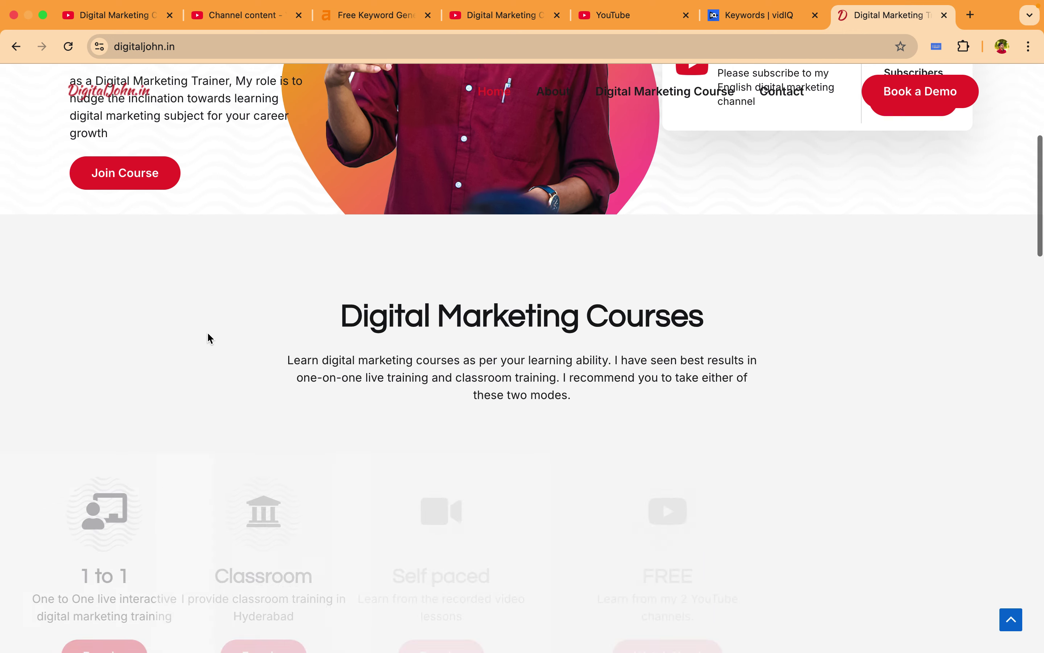
{"action": "scroll", "coordinate": [208, 334], "scroll_direction": "down", "scroll_amount": 1}
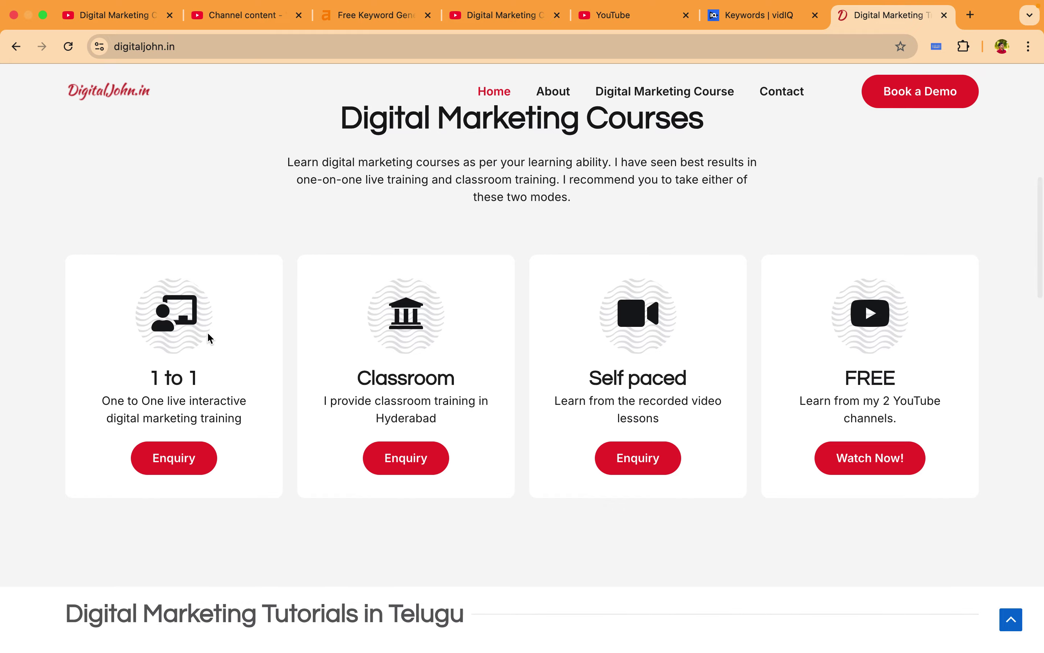
{"action": "scroll", "coordinate": [208, 334], "scroll_direction": "down", "scroll_amount": 4}
{"action": "scroll", "coordinate": [209, 338], "scroll_direction": "up", "scroll_amount": 12}
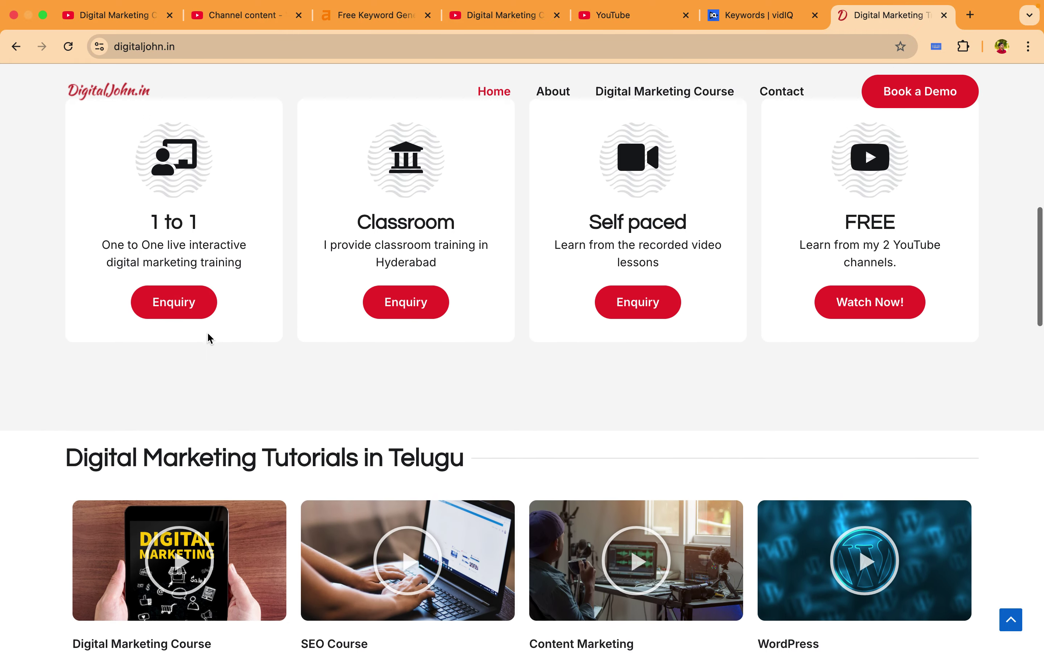
{"action": "scroll", "coordinate": [208, 338], "scroll_direction": "up", "scroll_amount": 6}
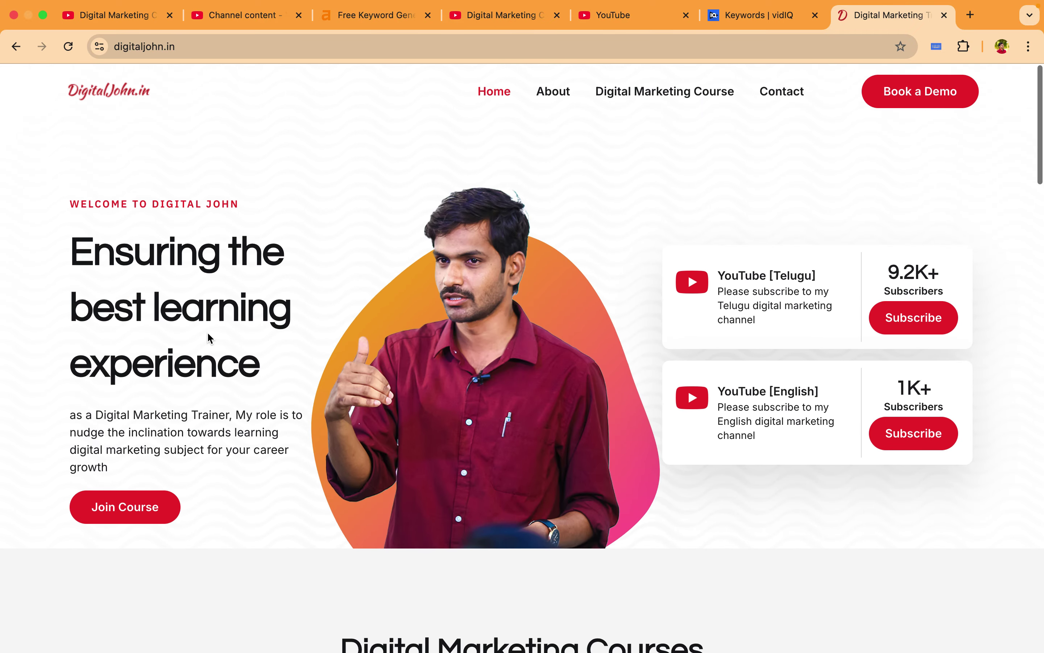
{"action": "scroll", "coordinate": [209, 338], "scroll_direction": "down", "scroll_amount": 11}
{"action": "scroll", "coordinate": [209, 338], "scroll_direction": "down", "scroll_amount": 2}
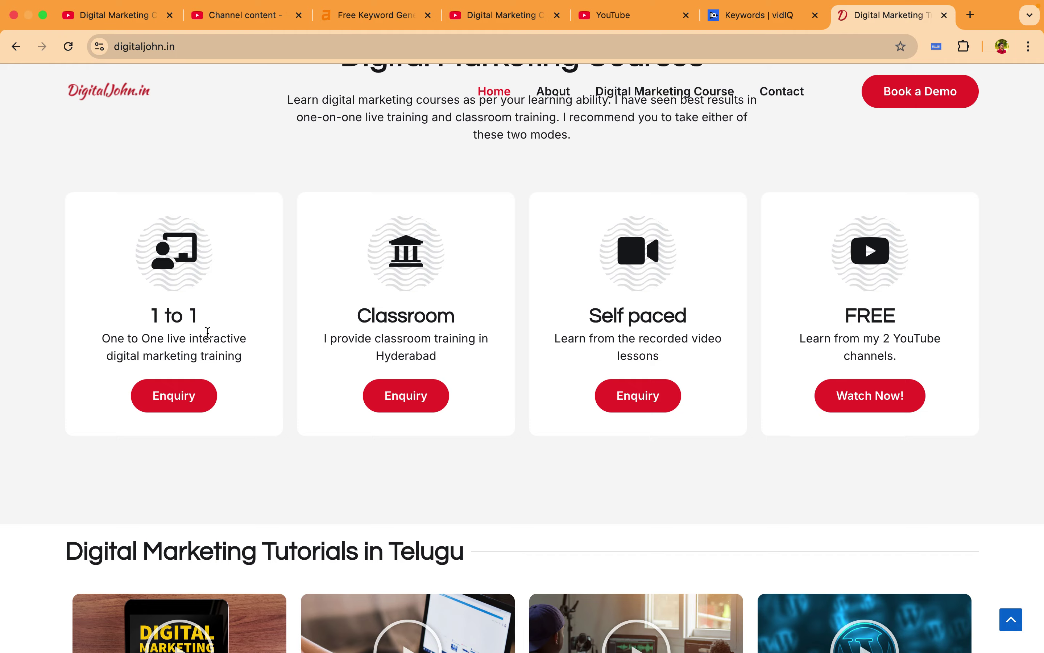
{"action": "scroll", "coordinate": [207, 332], "scroll_direction": "down", "scroll_amount": 12}
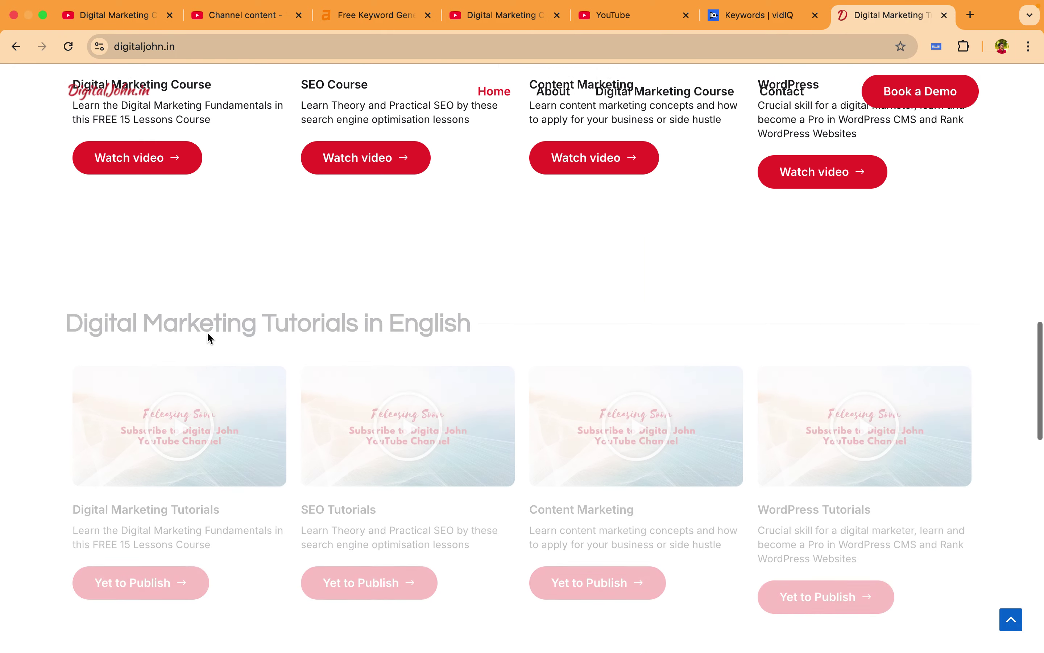
{"action": "scroll", "coordinate": [209, 334], "scroll_direction": "down", "scroll_amount": 9}
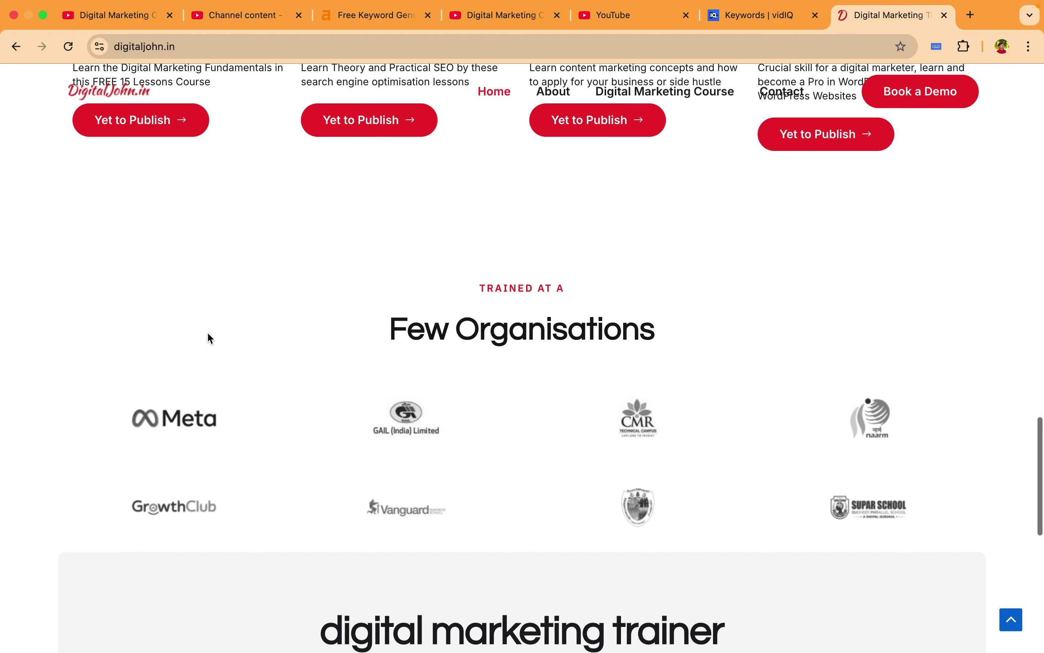
{"action": "scroll", "coordinate": [208, 338], "scroll_direction": "down", "scroll_amount": 11}
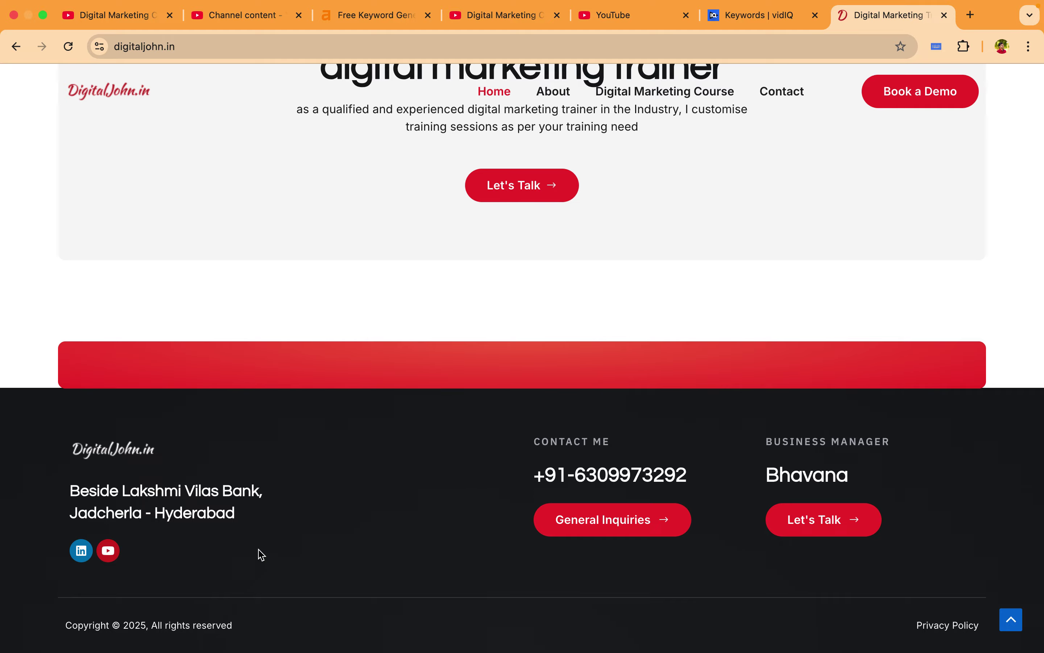
{"action": "scroll", "coordinate": [262, 555], "scroll_direction": "up", "scroll_amount": 1}
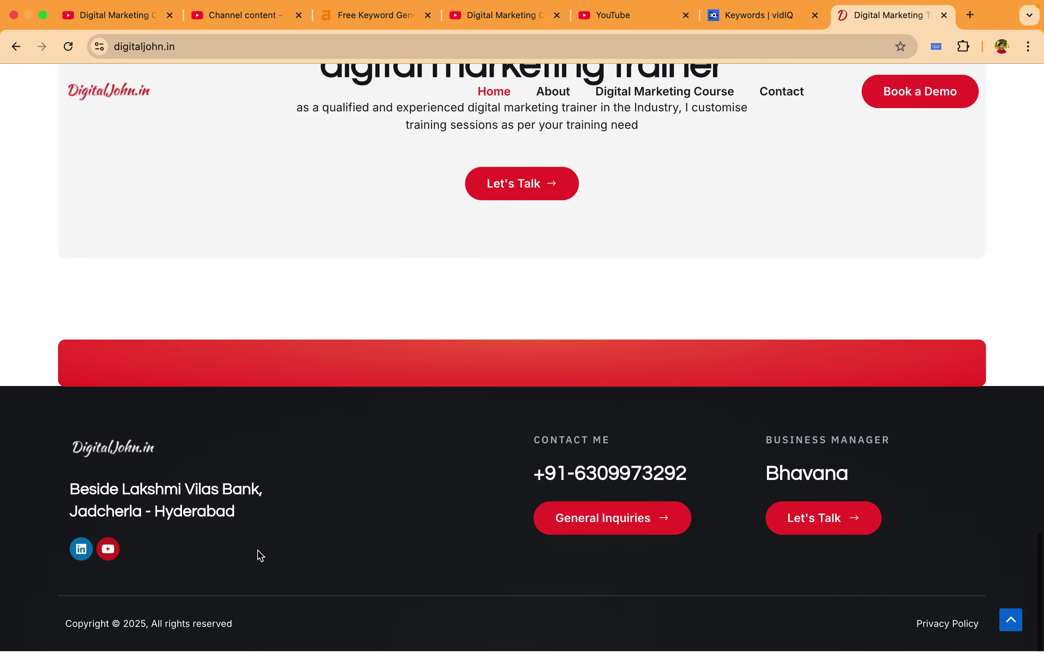
{"action": "scroll", "coordinate": [261, 555], "scroll_direction": "up", "scroll_amount": 10}
{"action": "scroll", "coordinate": [259, 555], "scroll_direction": "up", "scroll_amount": 10}
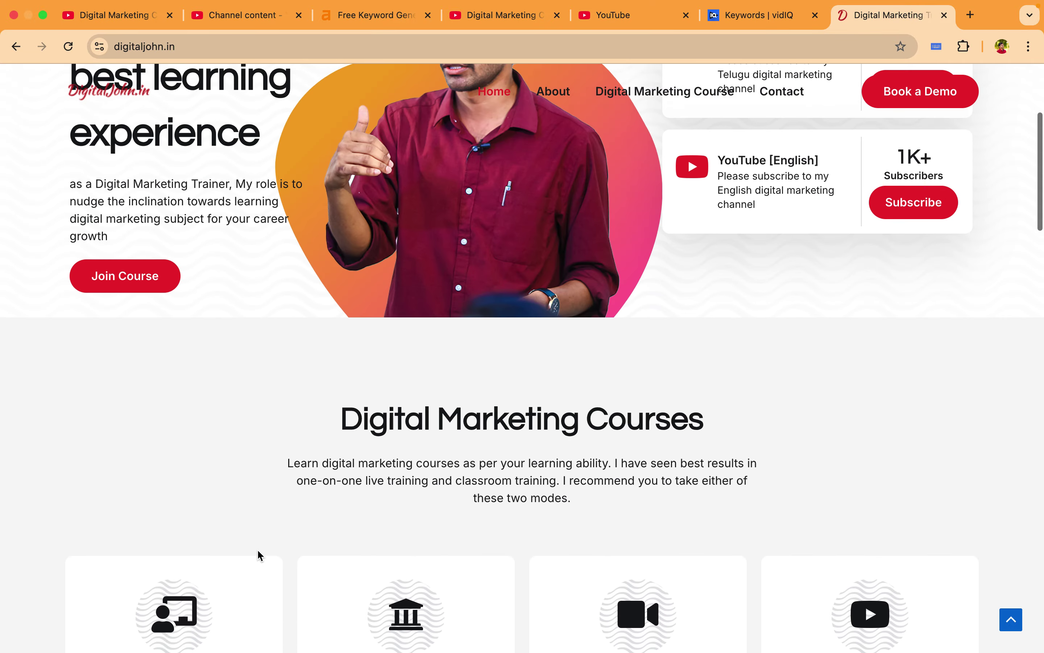